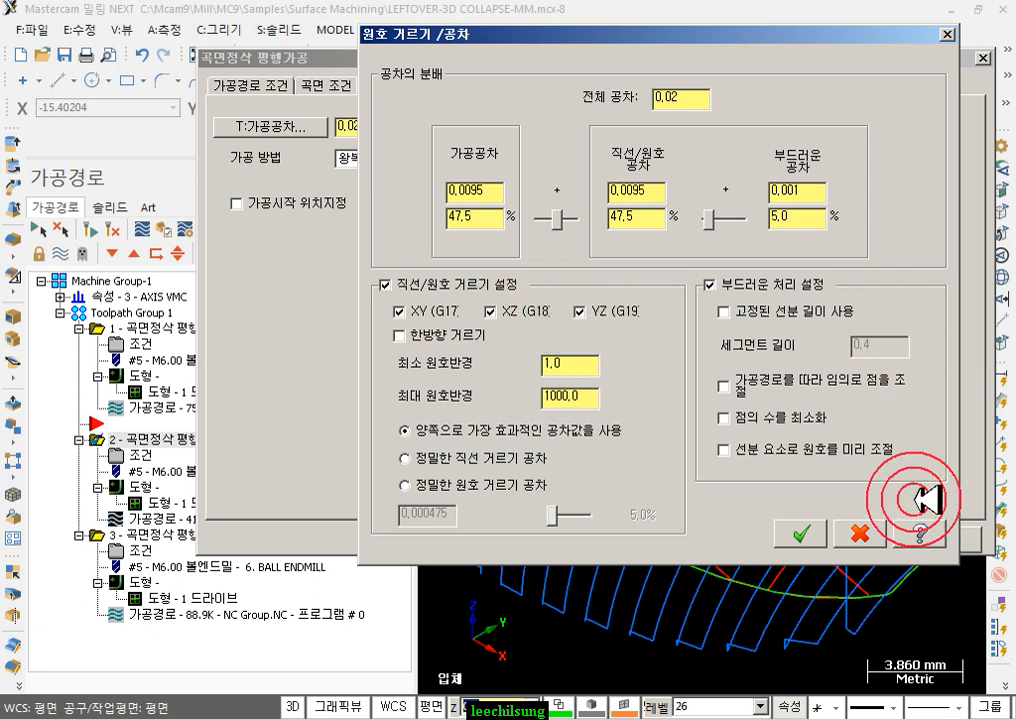
# Read the help on the Arc Filter/Tolerance page, covering tolerance distribution and line/arc filtering.
pyautogui.click(921, 533)
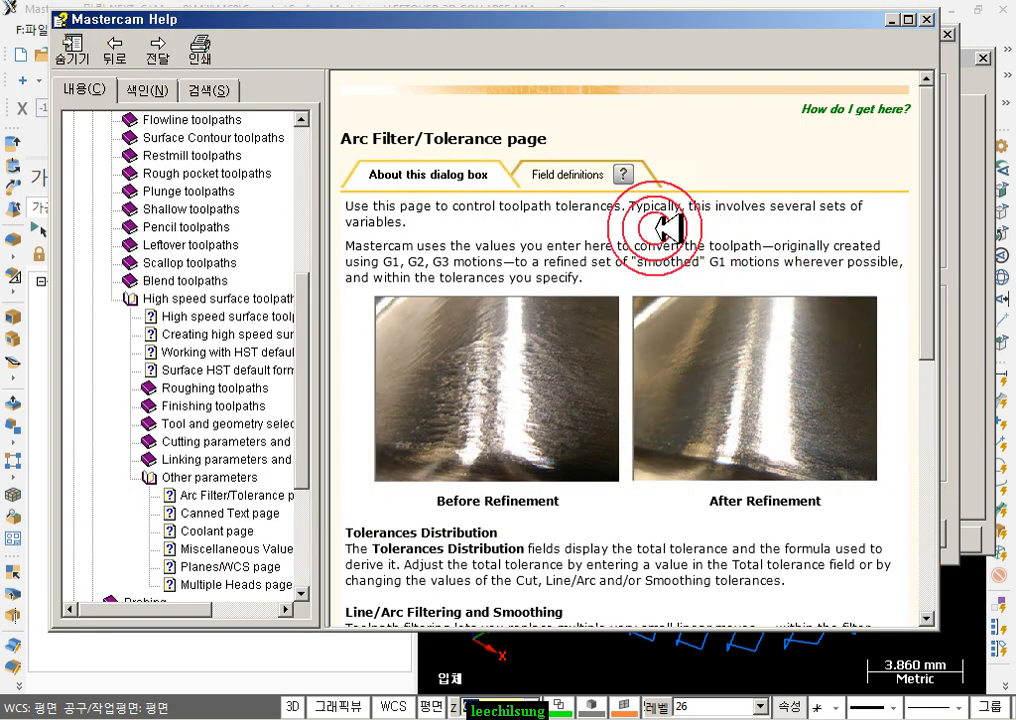
pyautogui.moveTo(926, 264); pyautogui.dragTo(932, 503)
pyautogui.click(476, 362)
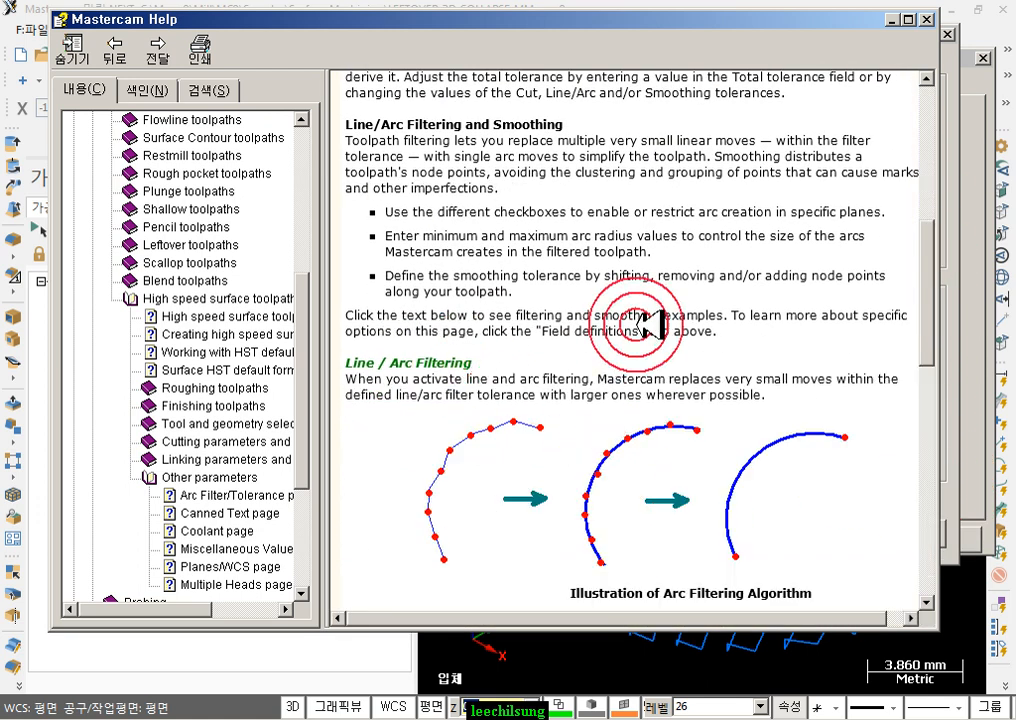
pyautogui.scroll(-5, 673, 374)
pyautogui.scroll(-10, 635, 252)
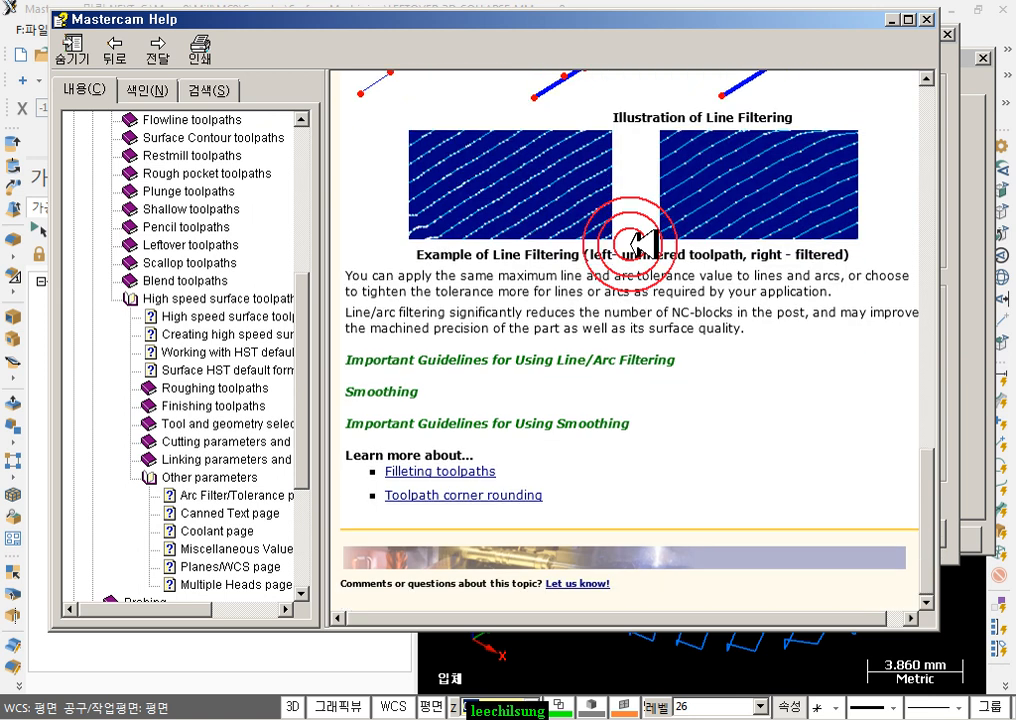
# Read the Smoothing section of the help page, including its before-and-after images, and close the help.
pyautogui.click(405, 390)
pyautogui.scroll(-5, 642, 381)
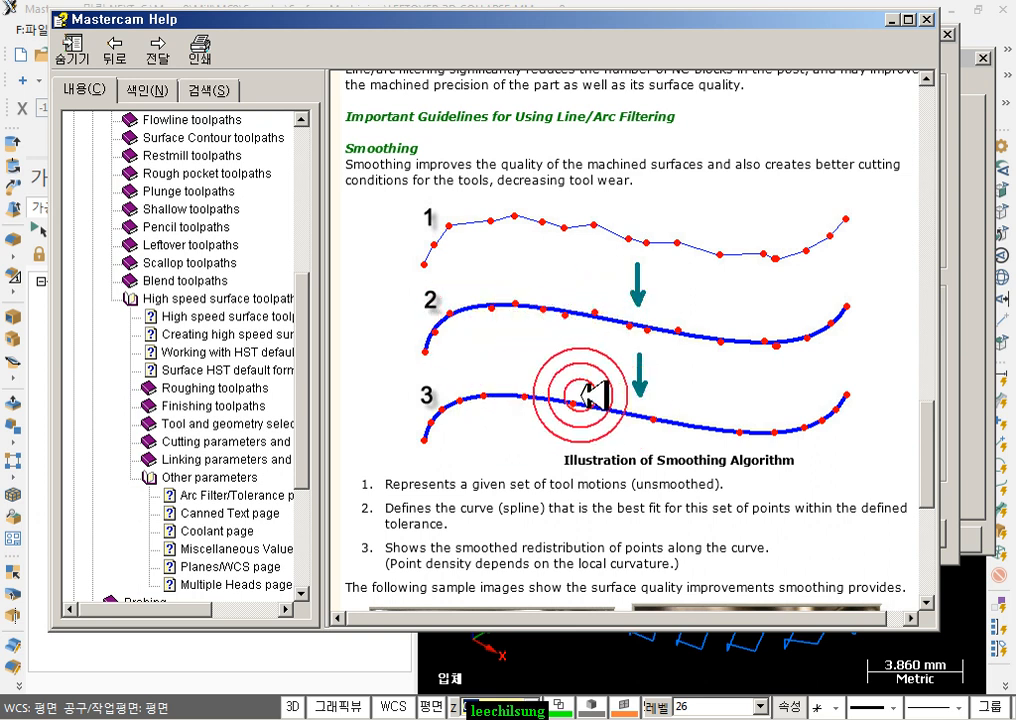
pyautogui.scroll(-3, 858, 384)
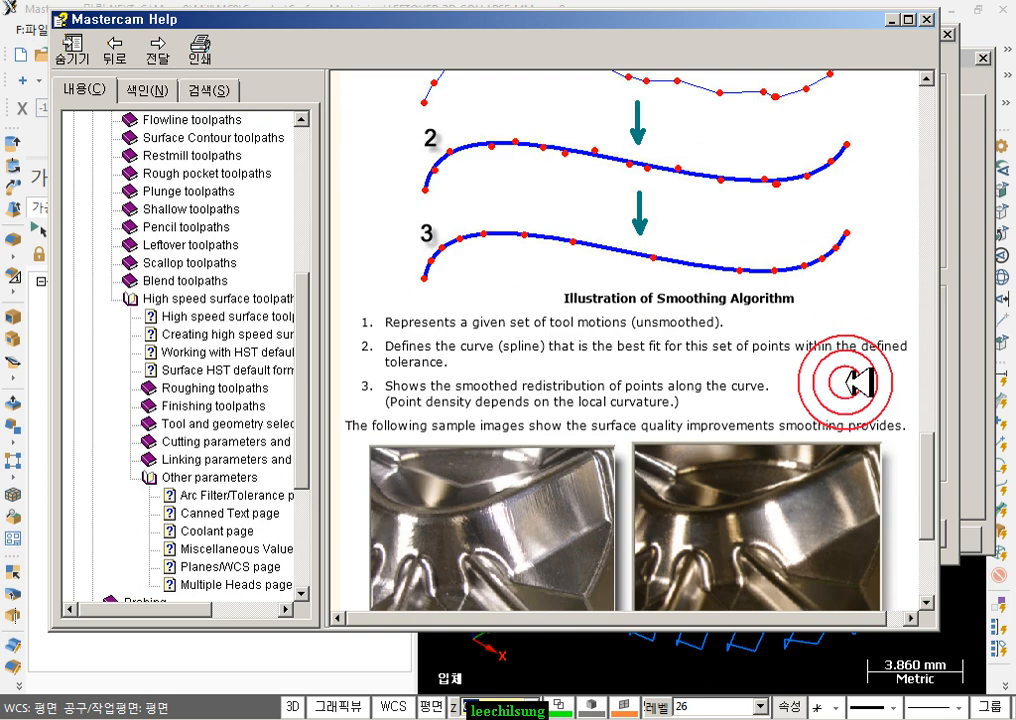
pyautogui.scroll(-3, 858, 384)
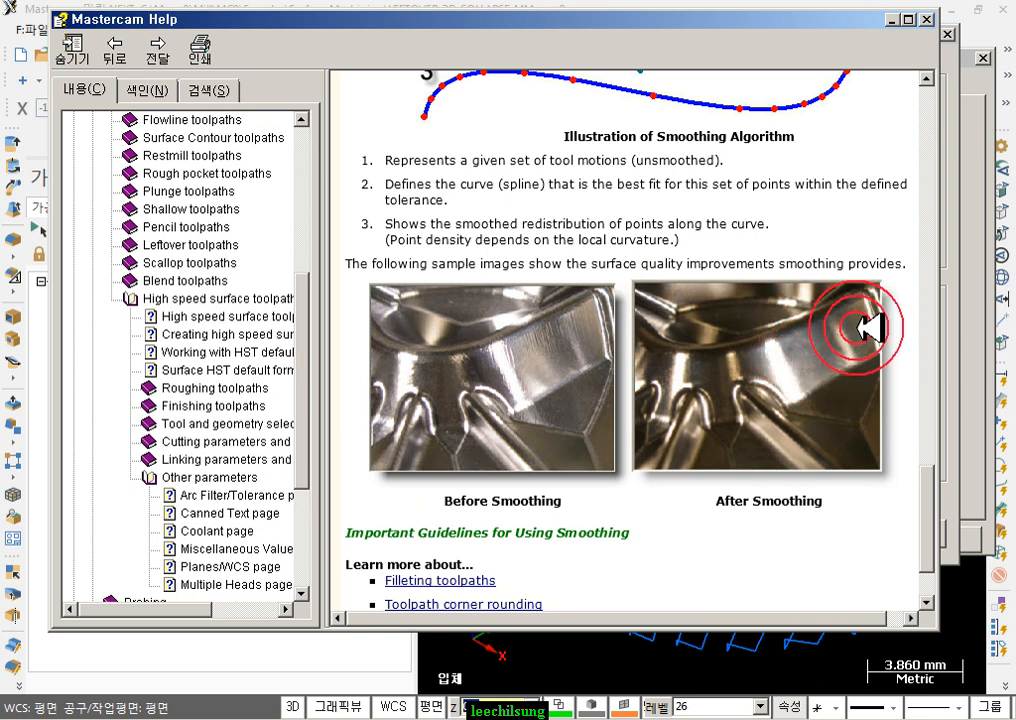
pyautogui.scroll(-2, 745, 415)
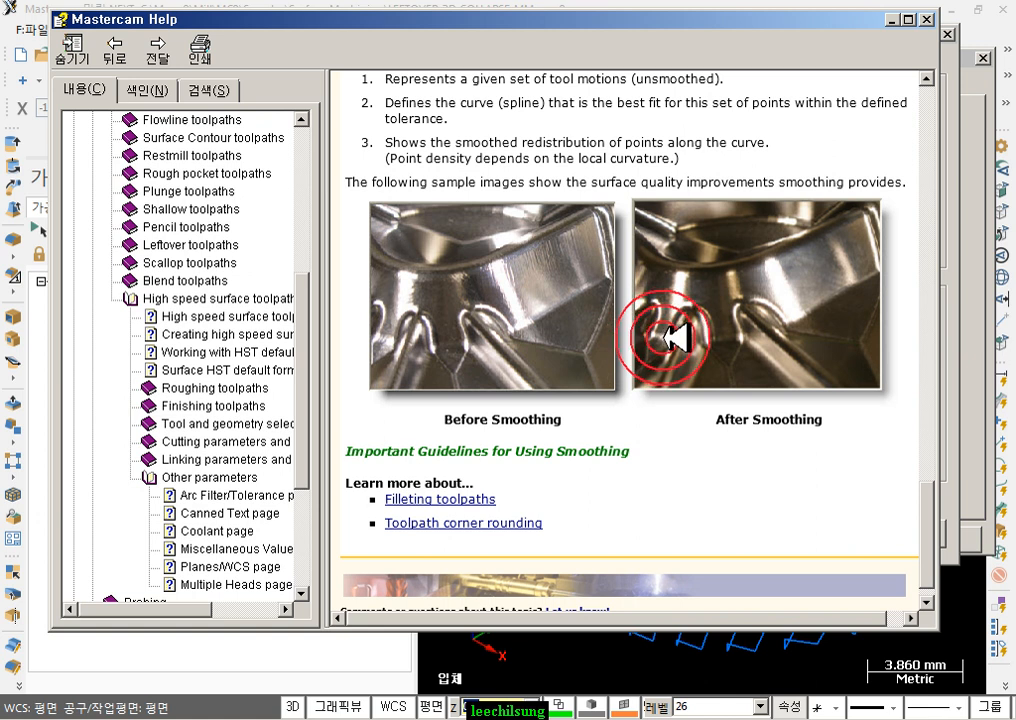
pyautogui.scroll(-1, 665, 338)
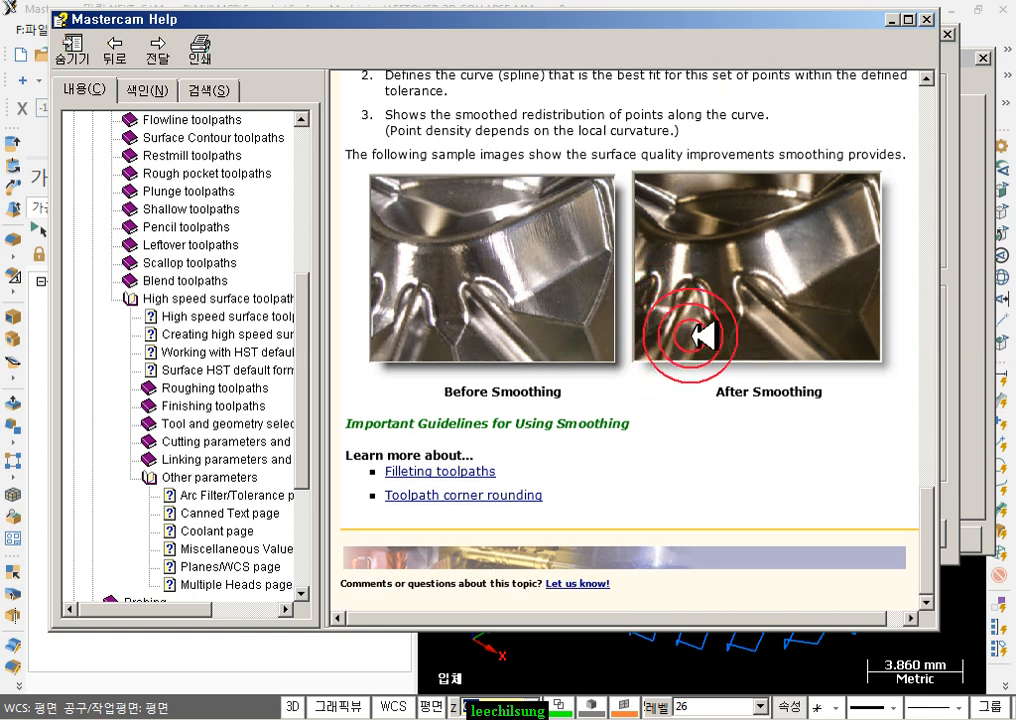
pyautogui.click(928, 19)
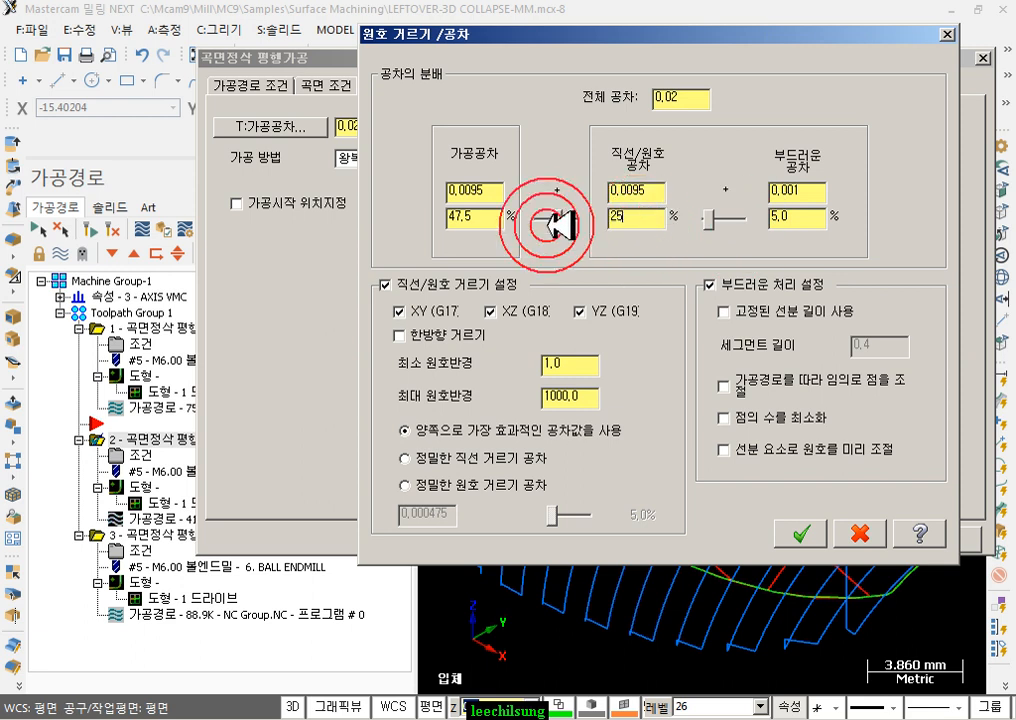
# Set the cut tolerance share to 50% and the line/arc tolerance share to 25% of the total tolerance.
pyautogui.press('Return')
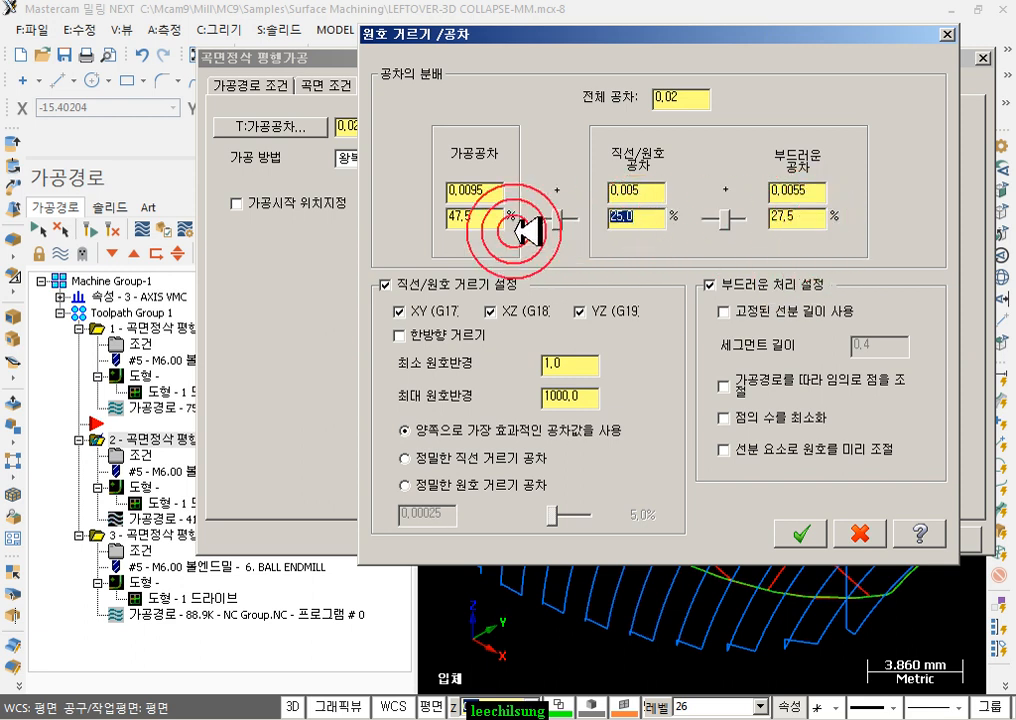
pyautogui.doubleClick(476, 215)
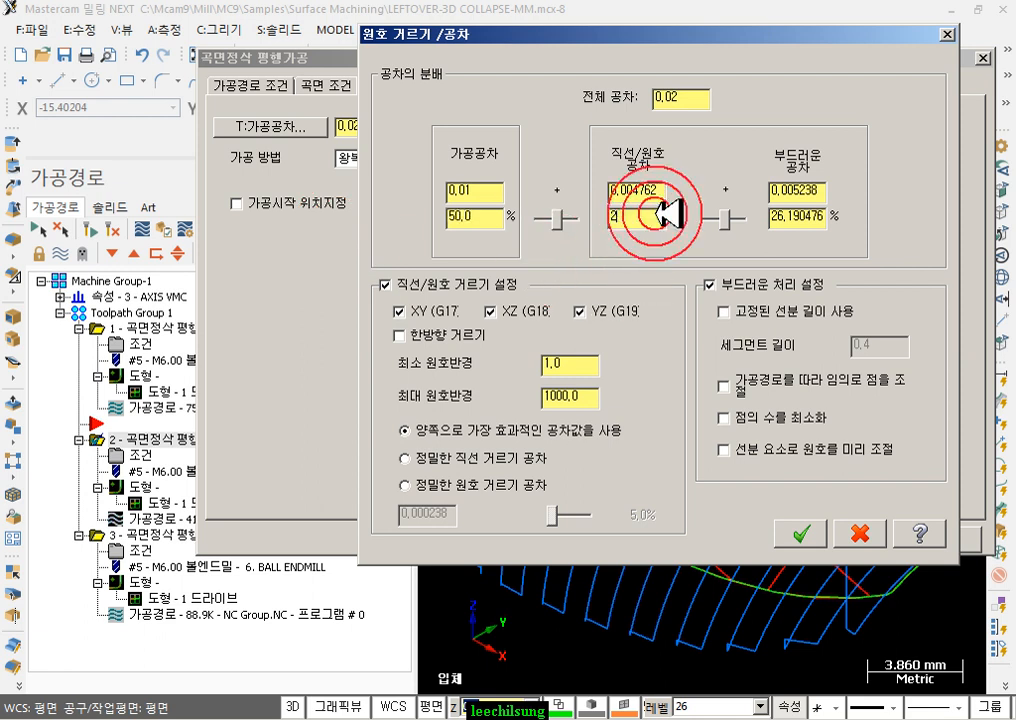
pyautogui.click(474, 219)
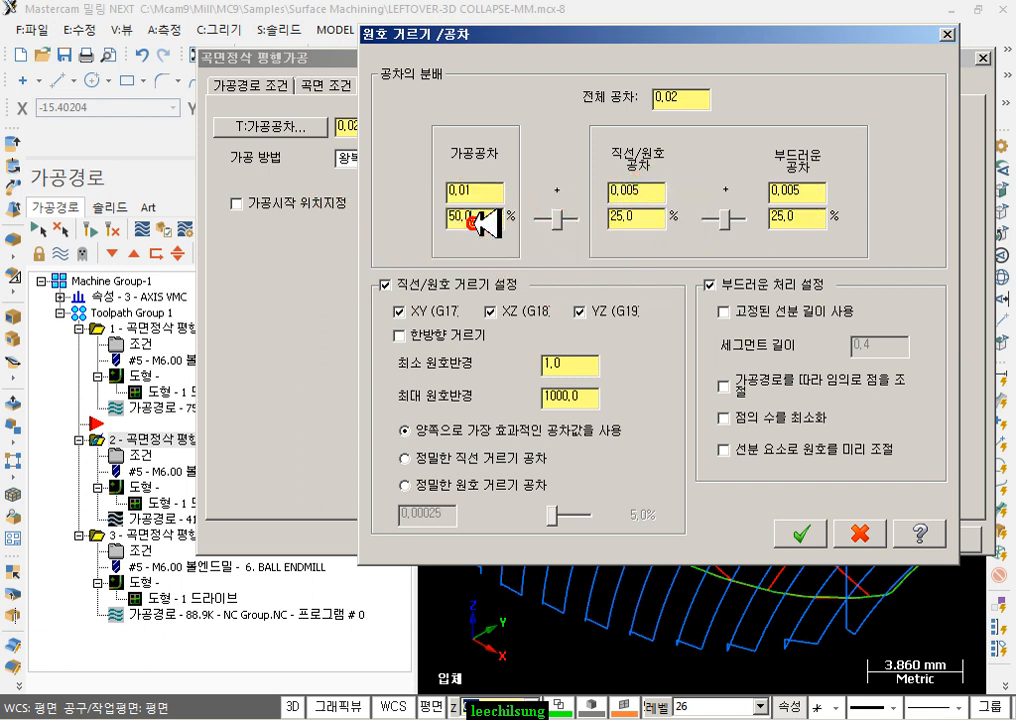
pyautogui.click(643, 222)
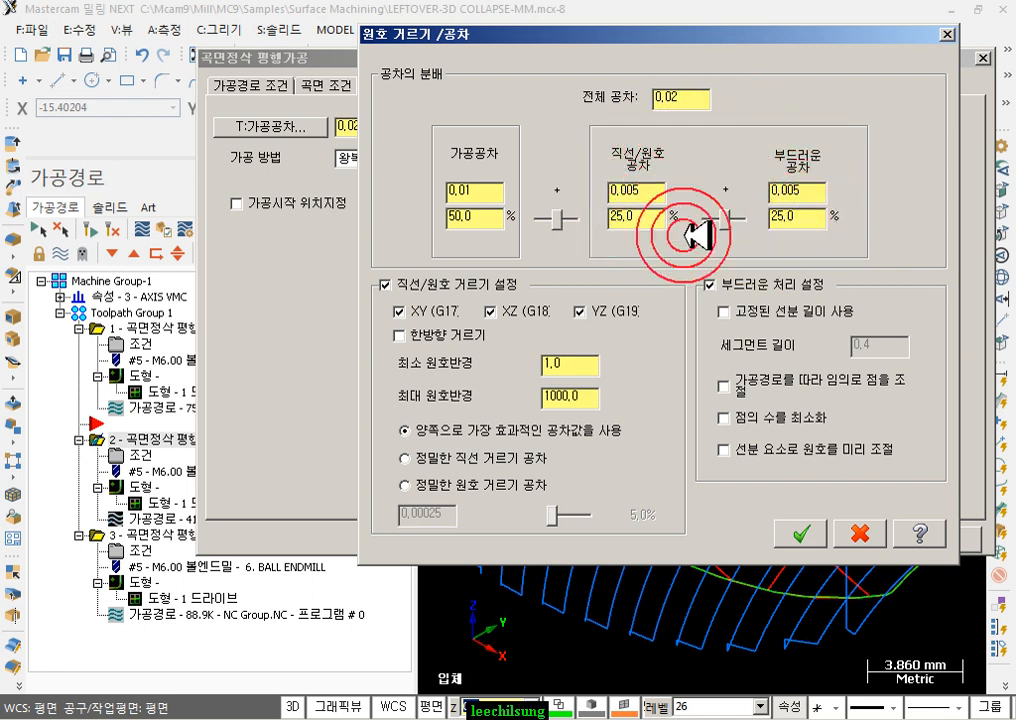
pyautogui.doubleClick(629, 193)
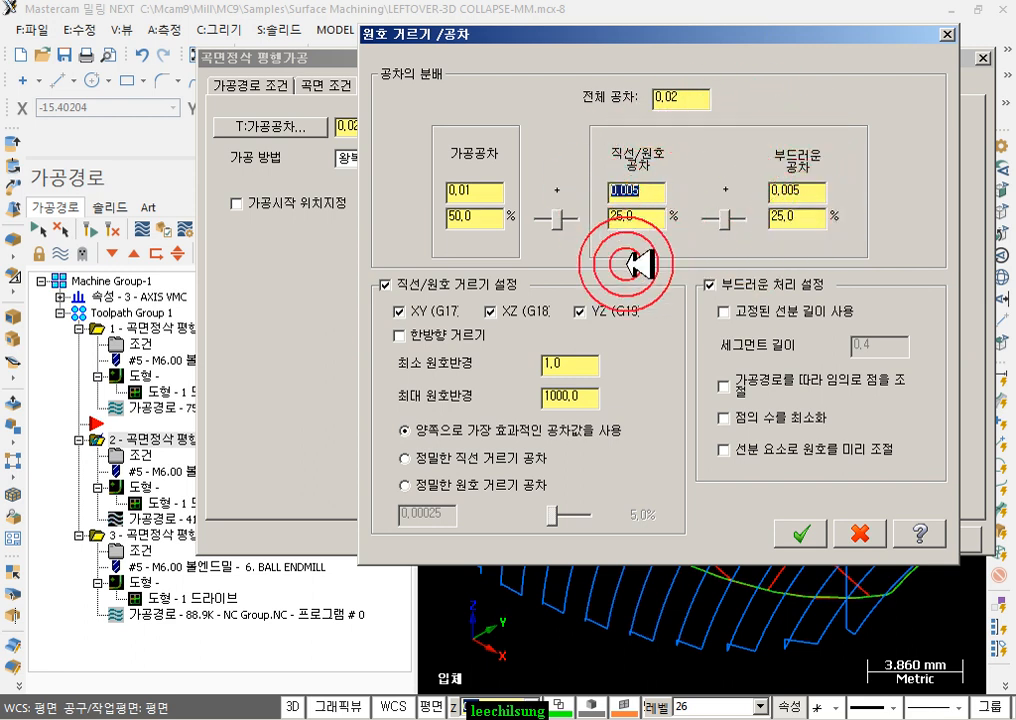
pyautogui.doubleClick(474, 193)
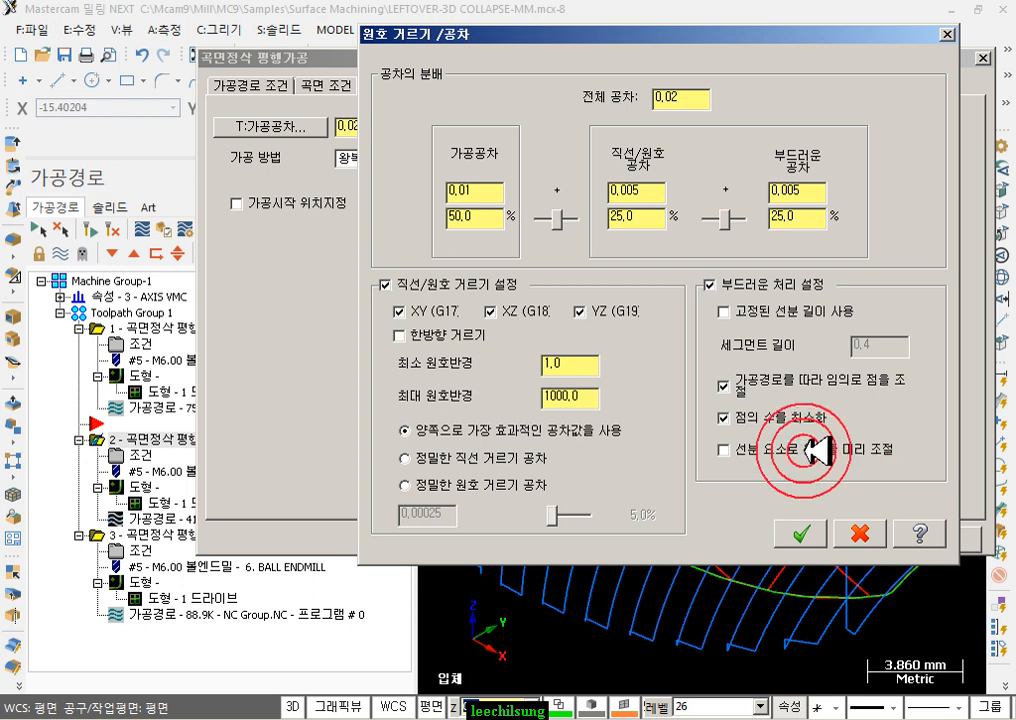
# Look up the help field definition of Present arcs as line segments for the smoothing settings.
pyautogui.click(922, 522)
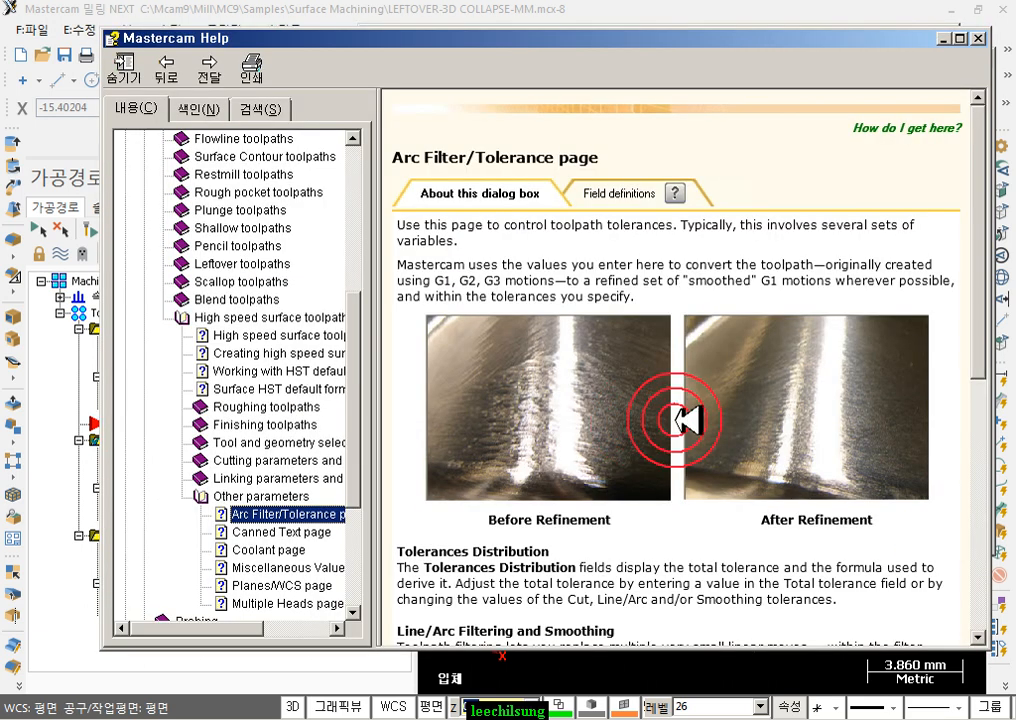
pyautogui.click(640, 195)
pyautogui.scroll(-2, 868, 347)
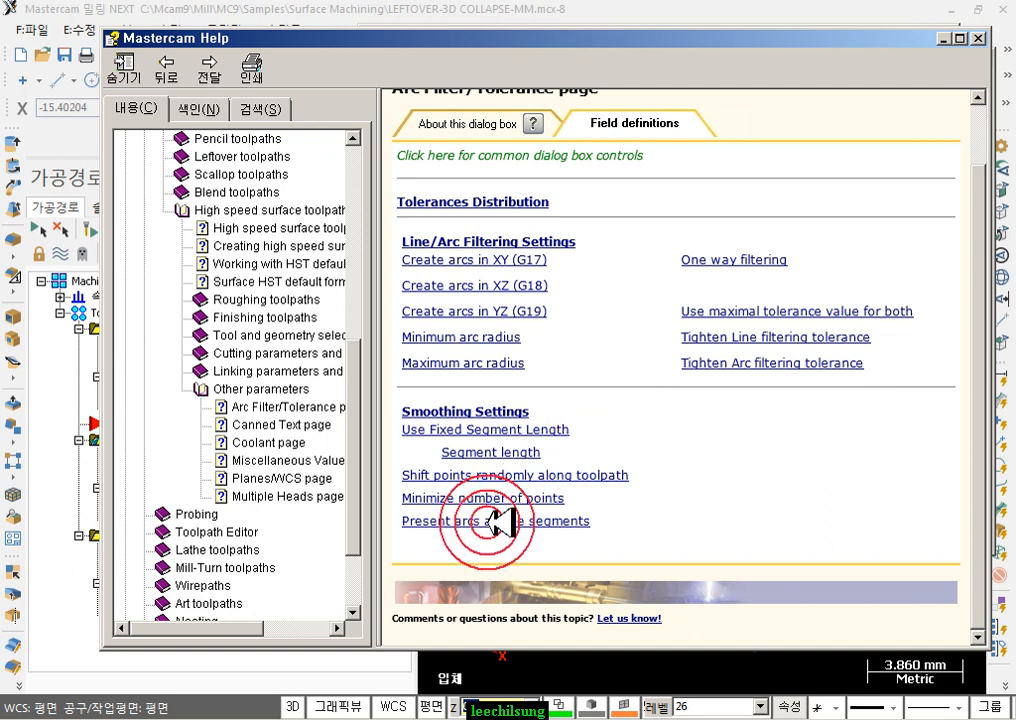
pyautogui.click(528, 521)
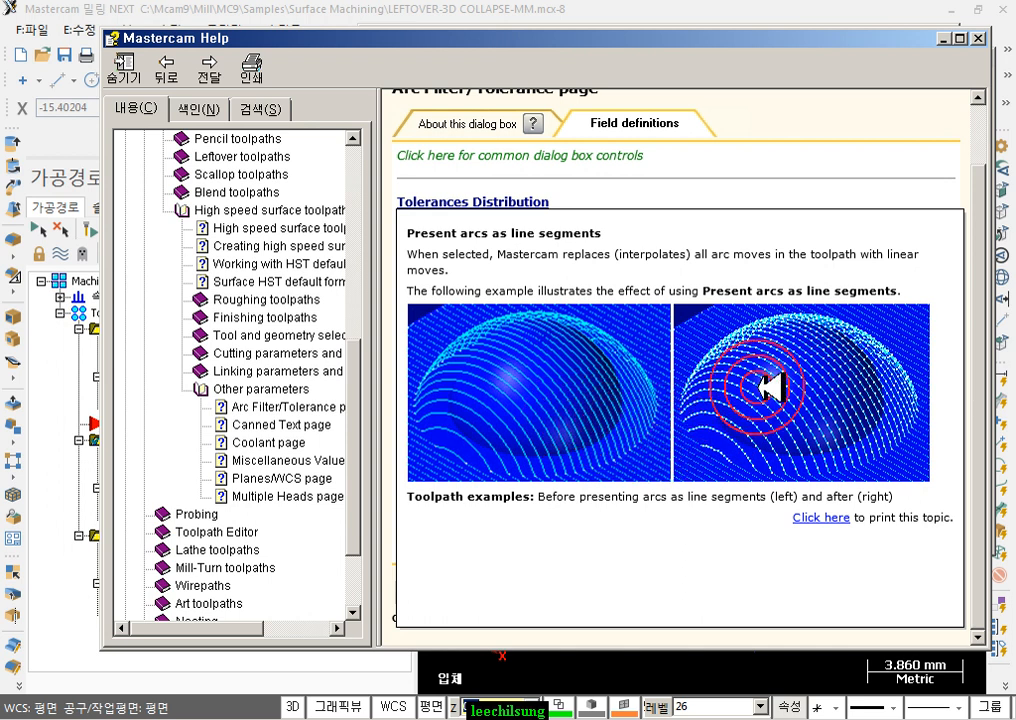
pyautogui.click(483, 120)
pyautogui.scroll(-2, 658, 415)
pyautogui.click(627, 100)
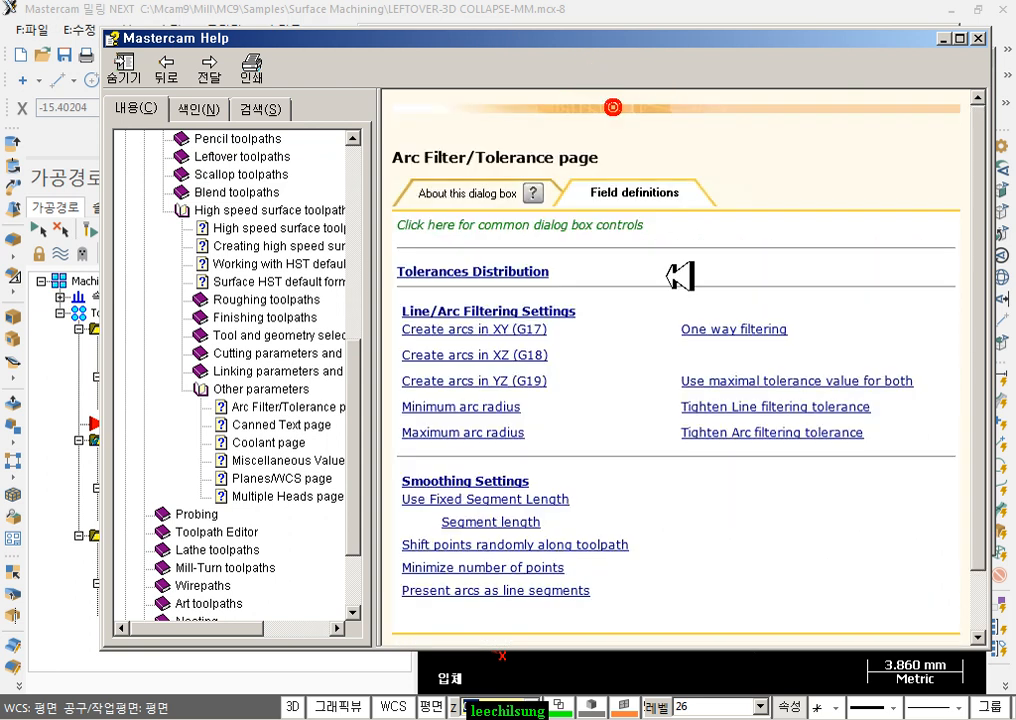
# Read the help definitions of Minimize number of points and Shift points randomly along toolpath, and close the help.
pyautogui.click(470, 567)
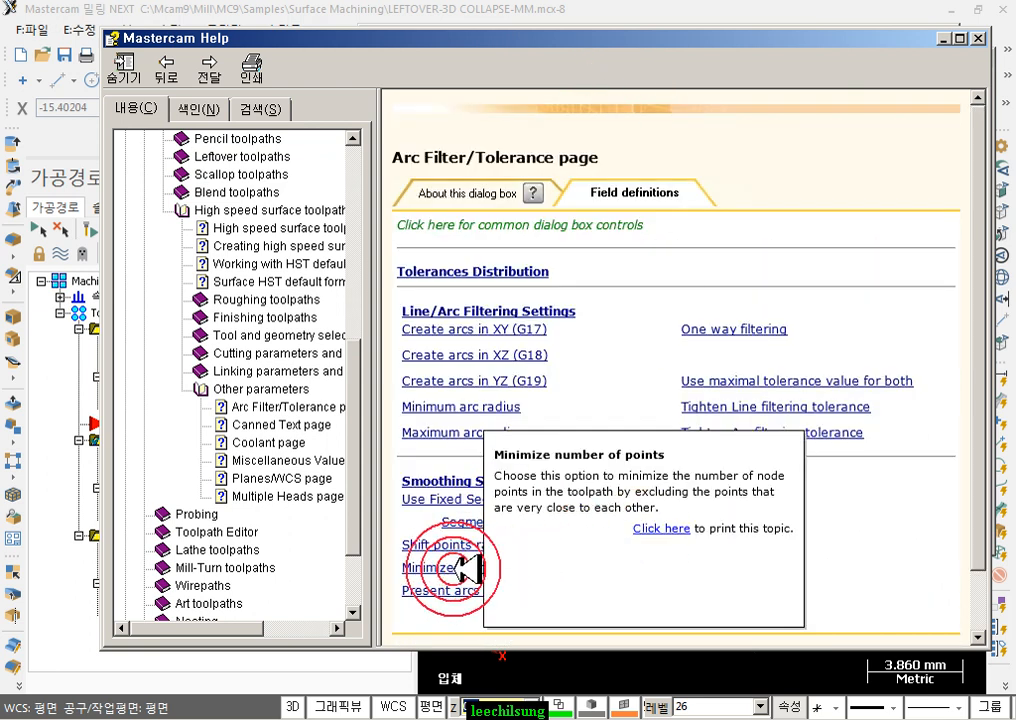
pyautogui.click(438, 545)
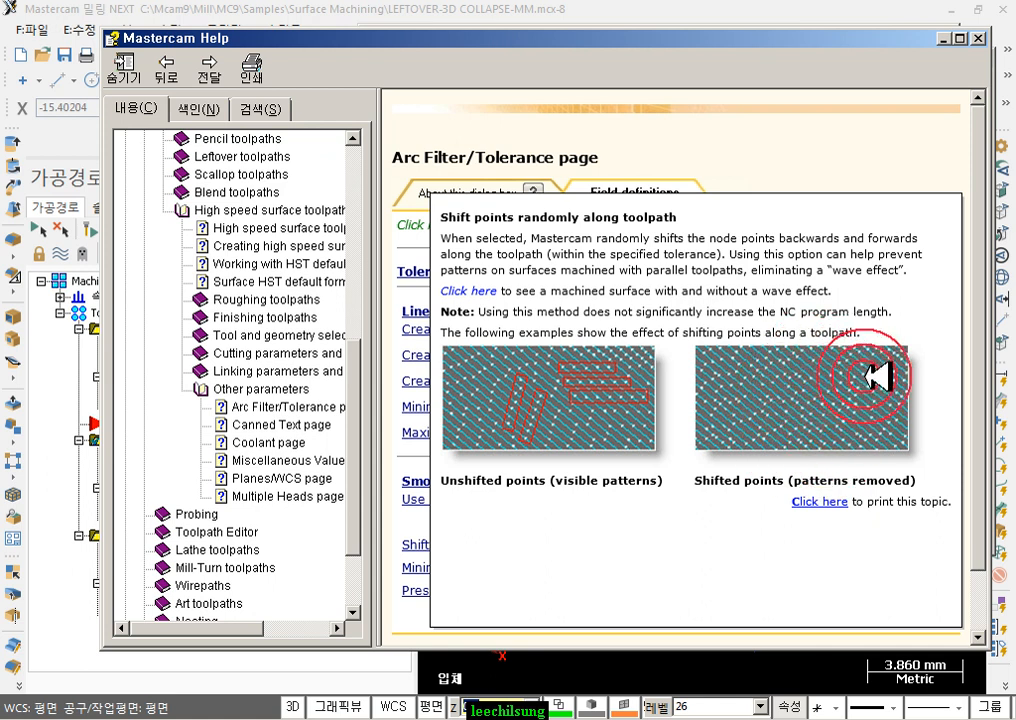
pyautogui.click(909, 146)
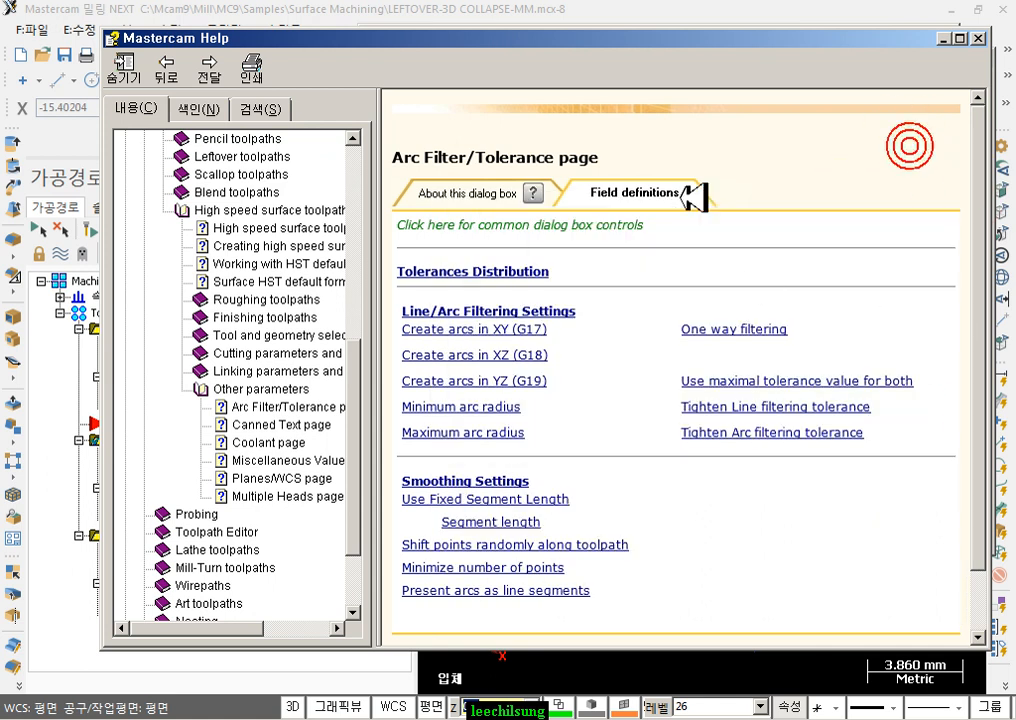
pyautogui.click(983, 38)
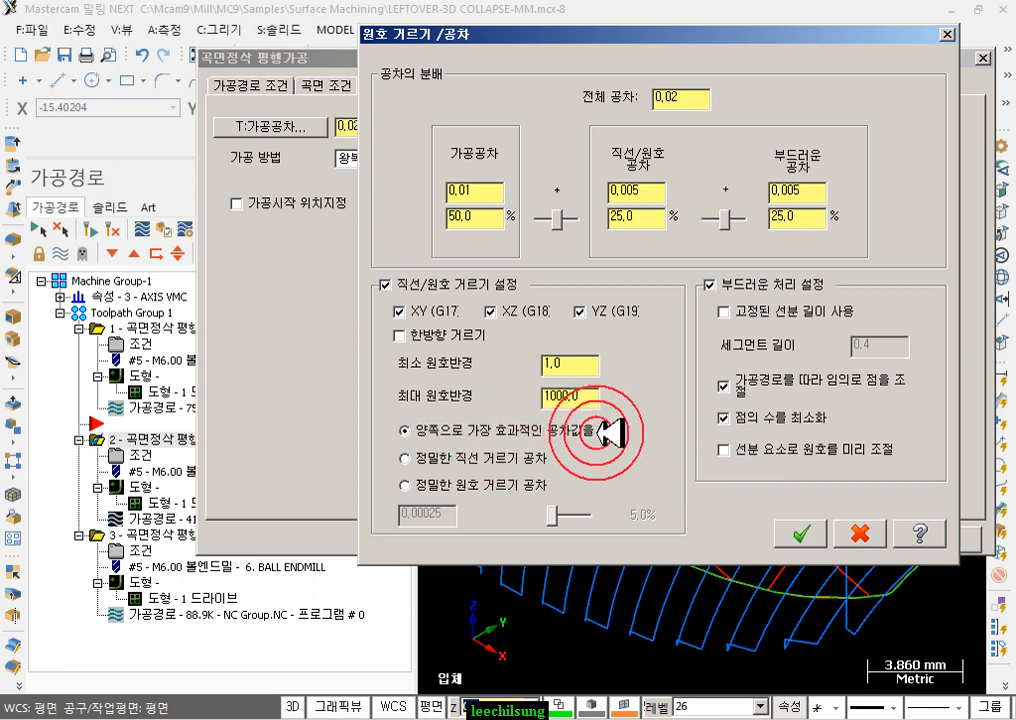
# Accept the arc filter/tolerance settings for the parallel finishing toolpath after rechecking them.
pyautogui.click(803, 535)
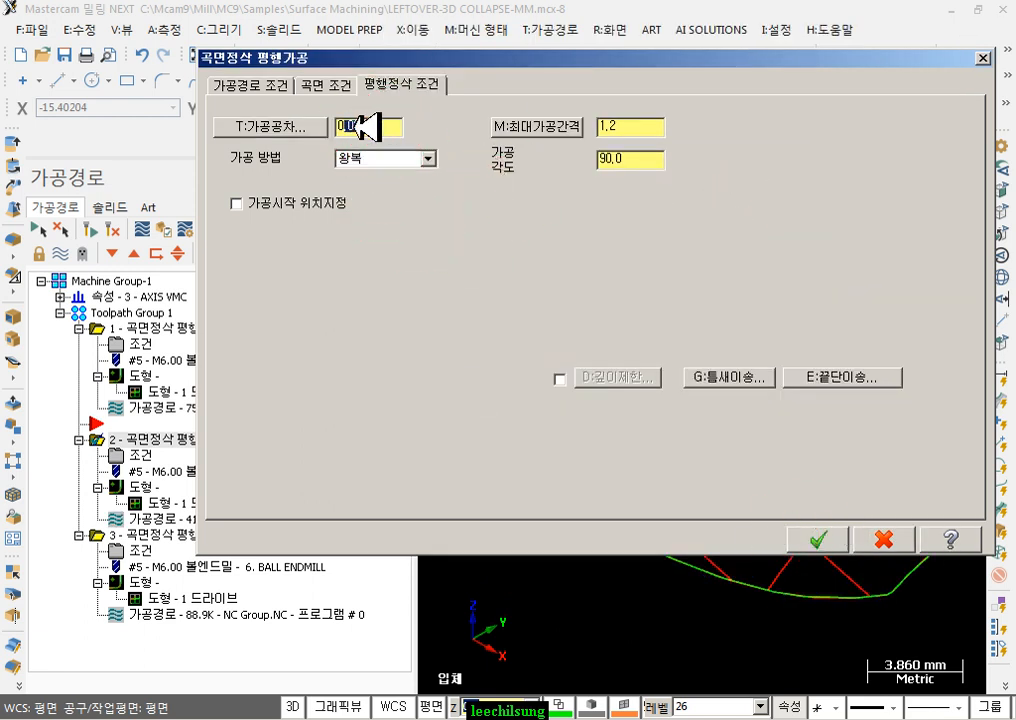
pyautogui.click(318, 127)
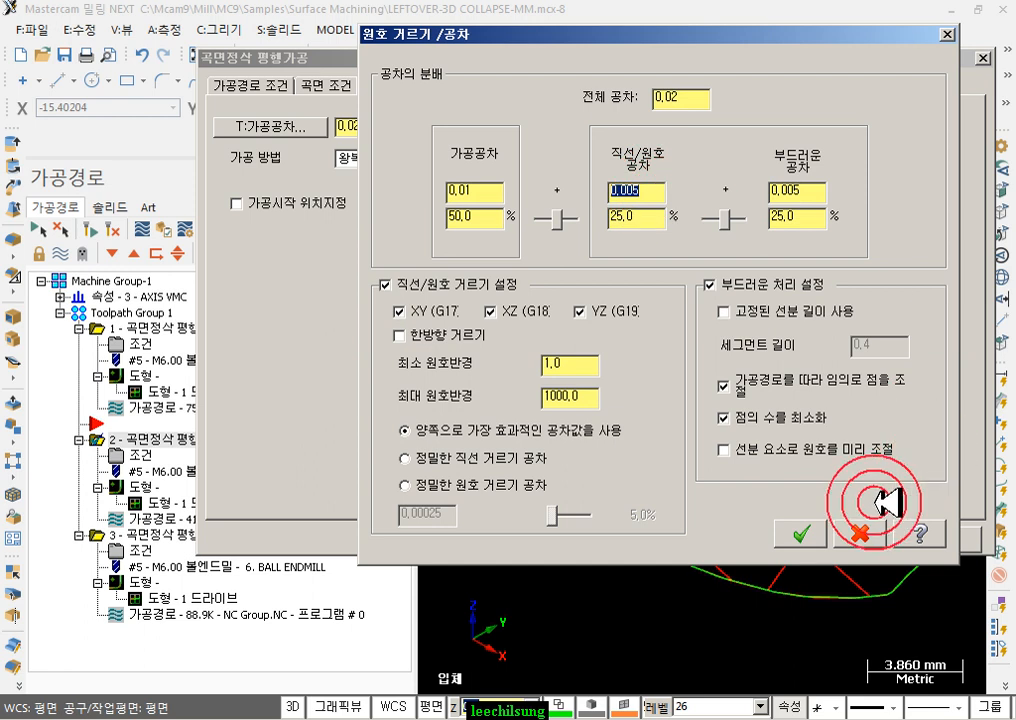
pyautogui.click(803, 530)
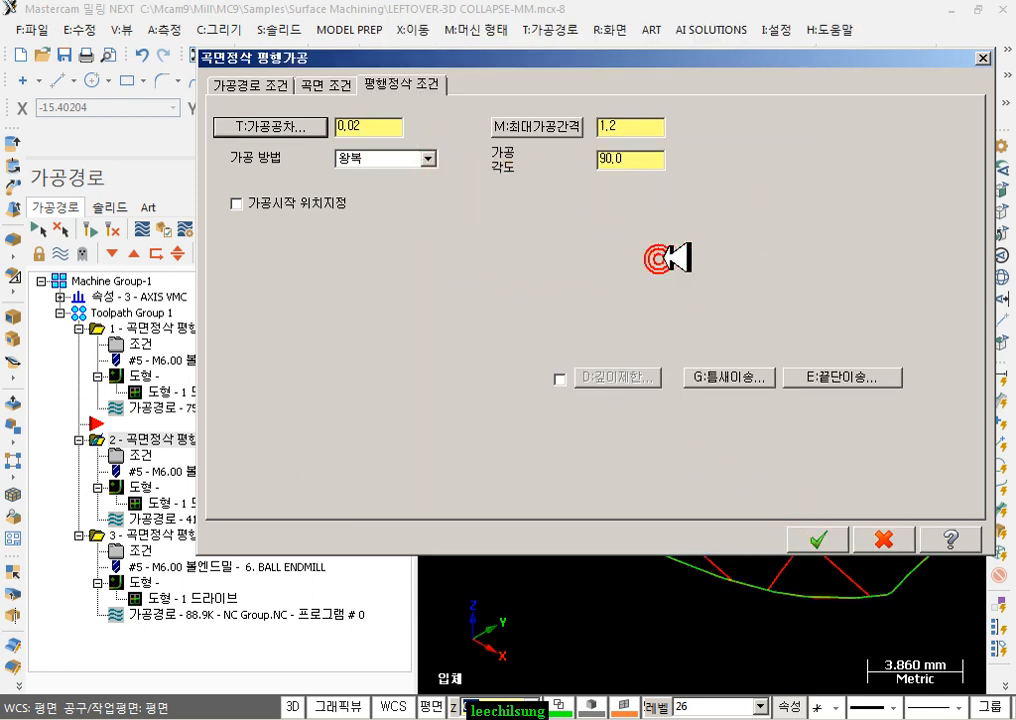
# Switch to the Mastercam manual in Foxit Reader and read the explanations of cut tolerance and maximum Z stepdown.
pyautogui.click(388, 718)
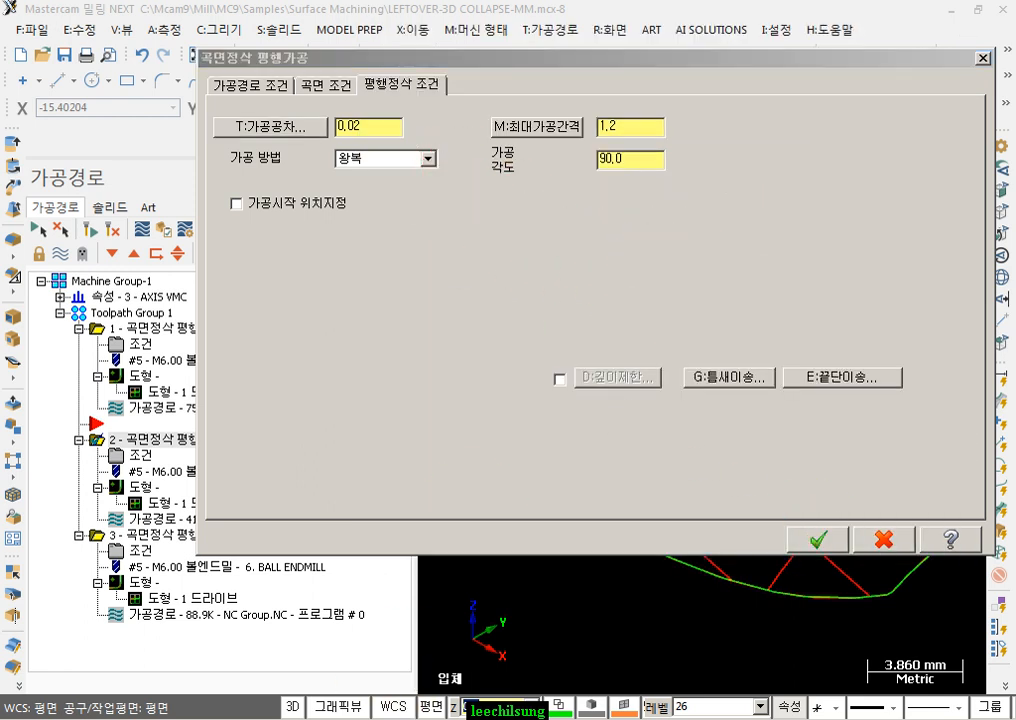
pyautogui.scroll(3, 550, 296)
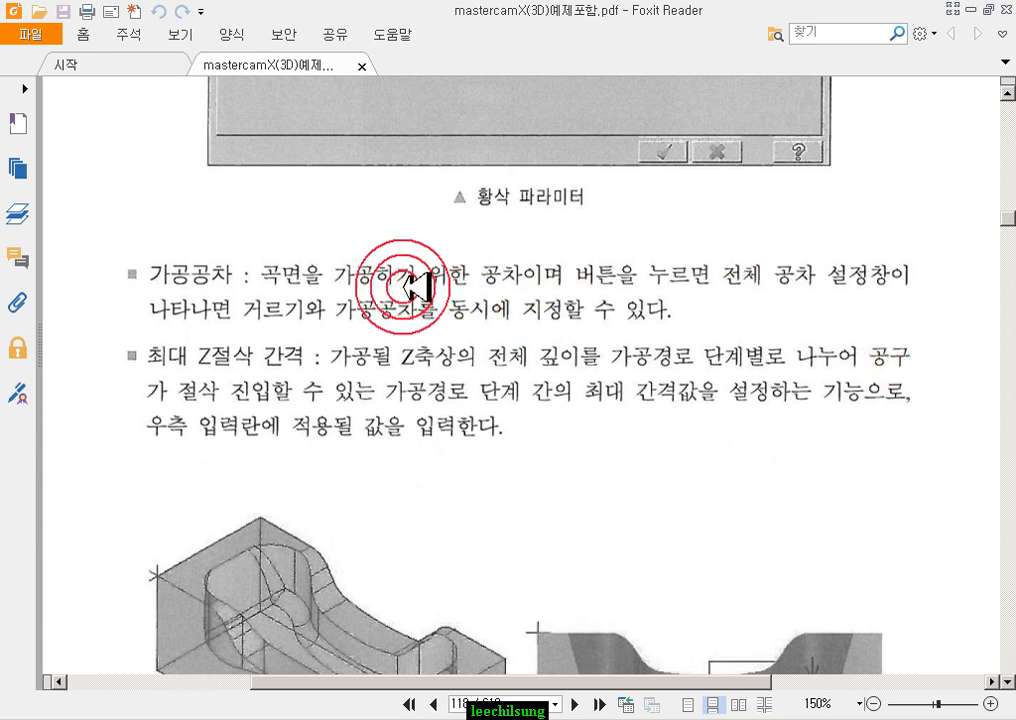
pyautogui.scroll(-3, 403, 304)
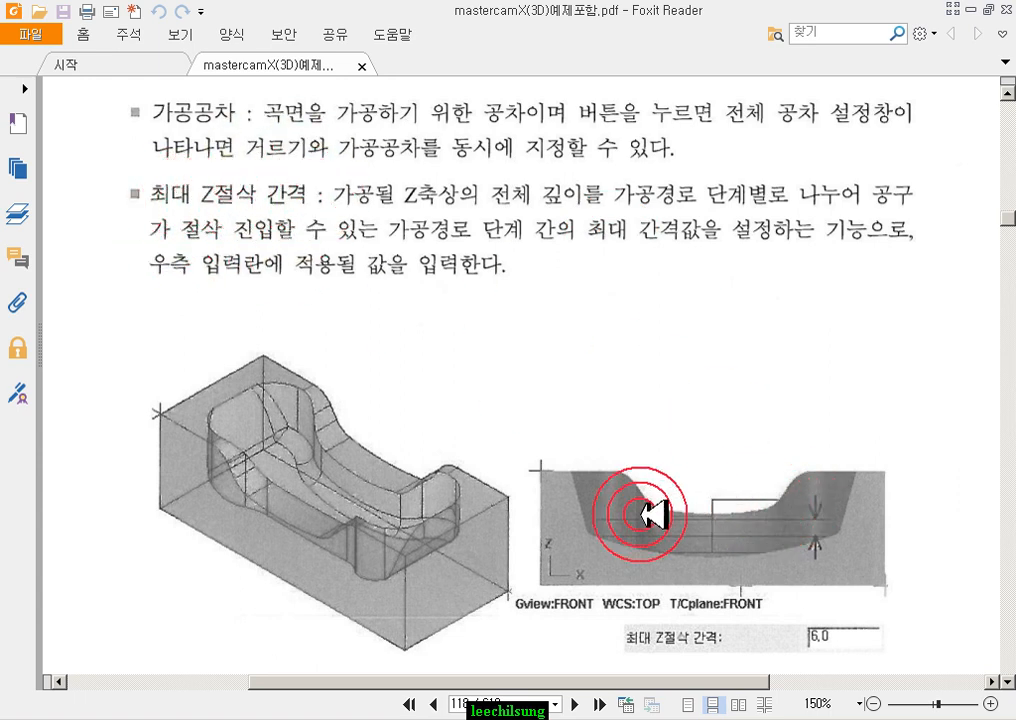
pyautogui.scroll(-1, 625, 500)
pyautogui.scroll(-4, 625, 500)
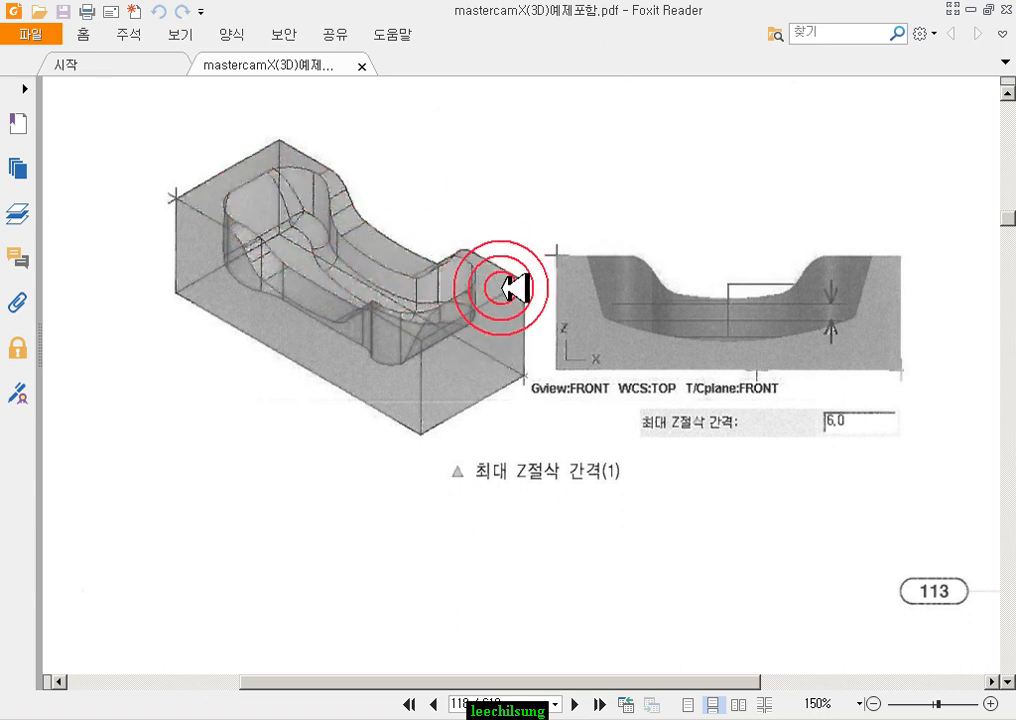
pyautogui.click(978, 12)
# Confirm the parallel finishing parameters and display the whole model's surfaces shaded.
pyautogui.click(835, 532)
pyautogui.scroll(-3, 718, 489)
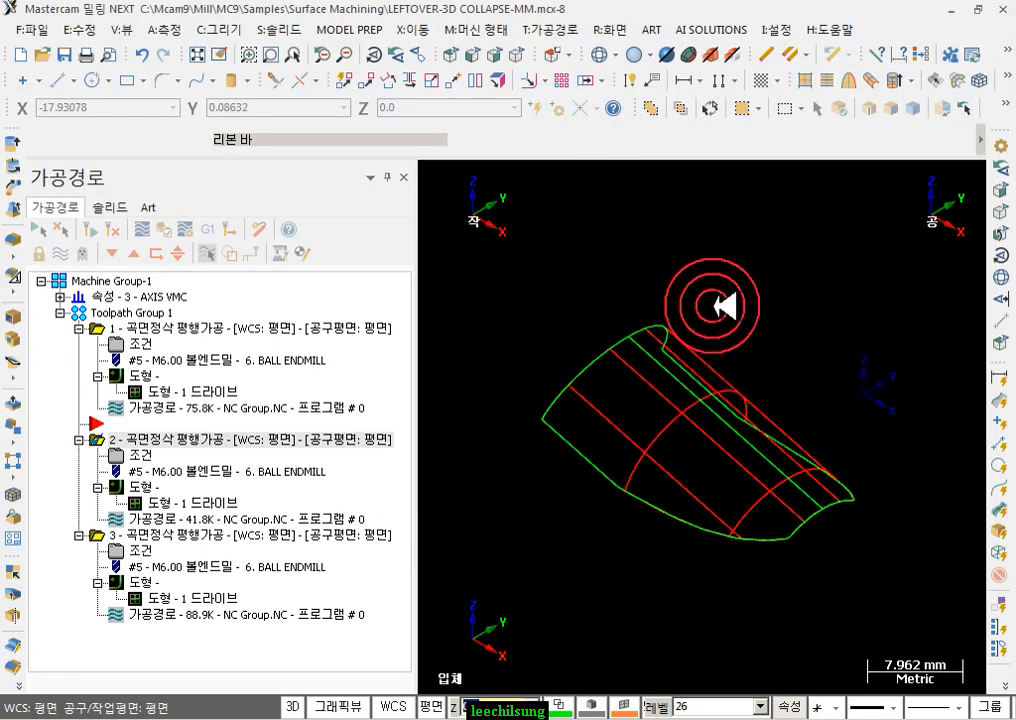
pyautogui.scroll(-4, 635, 416)
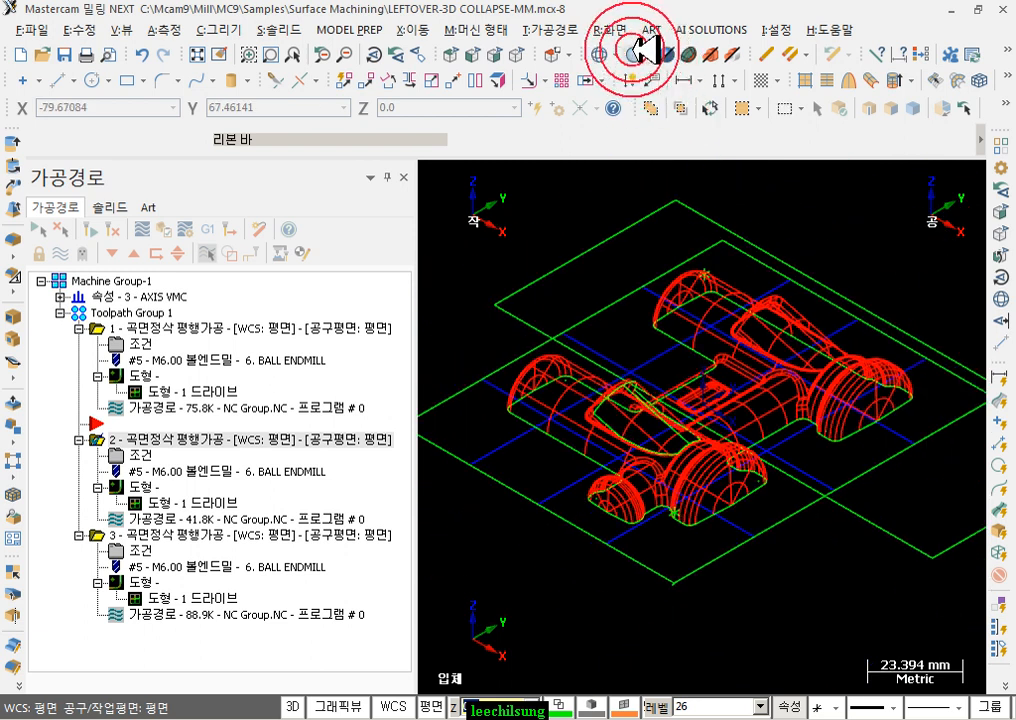
pyautogui.click(633, 53)
pyautogui.scroll(-1, 932, 438)
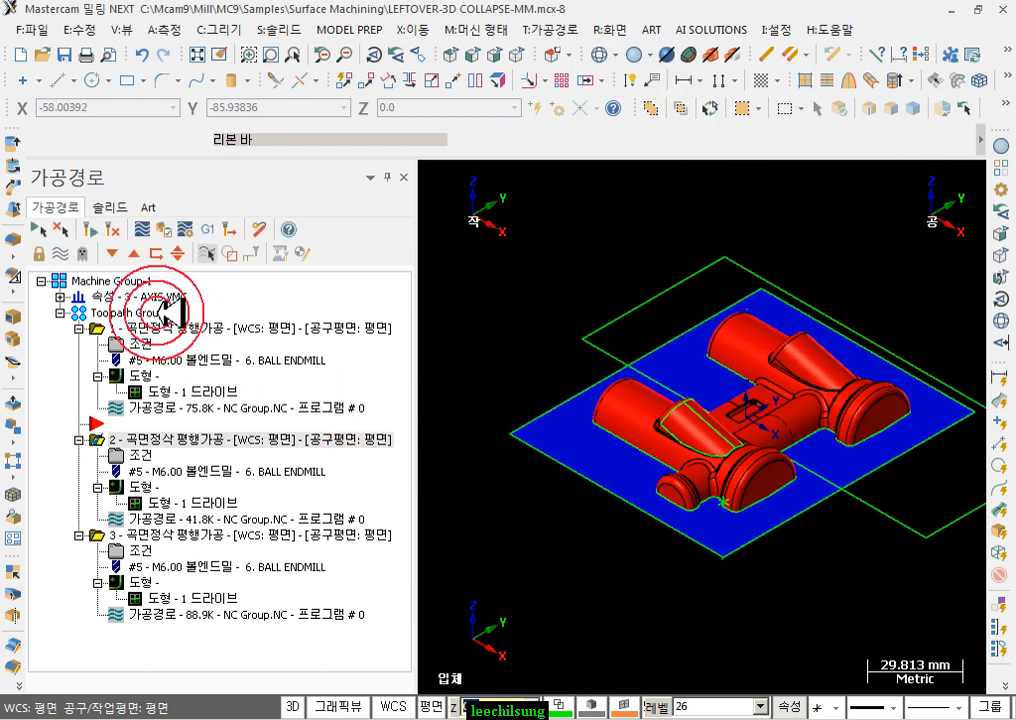
# Delete all toolpath operations in Toolpath Group 1.
pyautogui.click(168, 314)
pyautogui.press('Delete')
pyautogui.click(592, 421)
# Delete the green rectangular boundary that extends beyond the blue base surface.
pyautogui.click(753, 272)
pyautogui.press('Delete')
pyautogui.scroll(3, 773, 310)
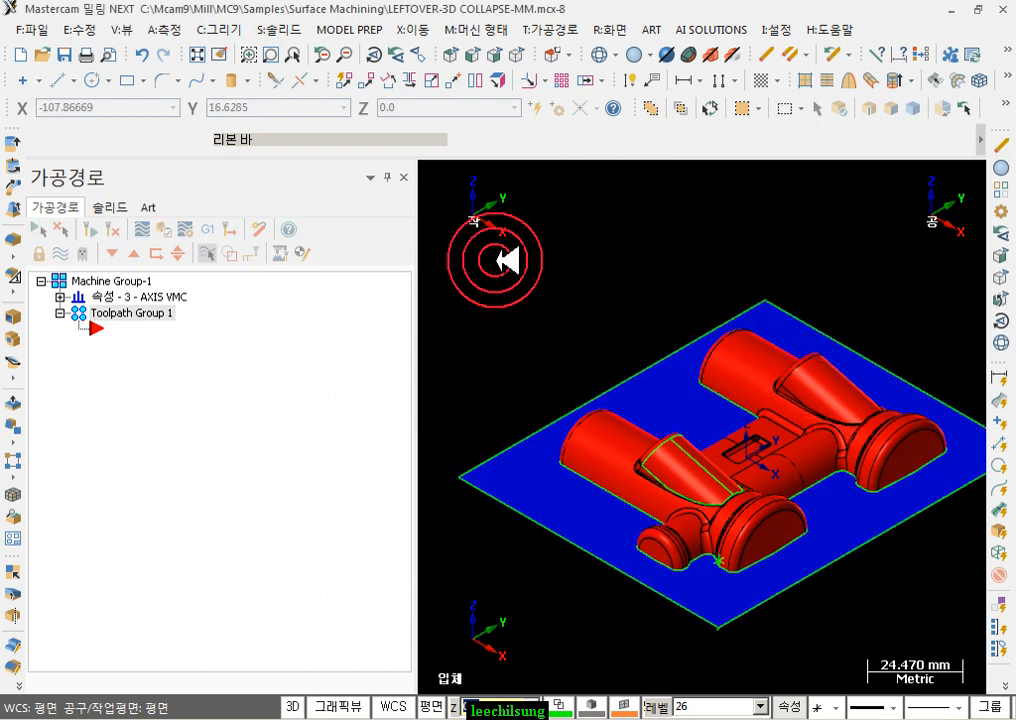
pyautogui.scroll(-2, 735, 385)
pyautogui.scroll(2, 808, 551)
pyautogui.scroll(-2, 828, 450)
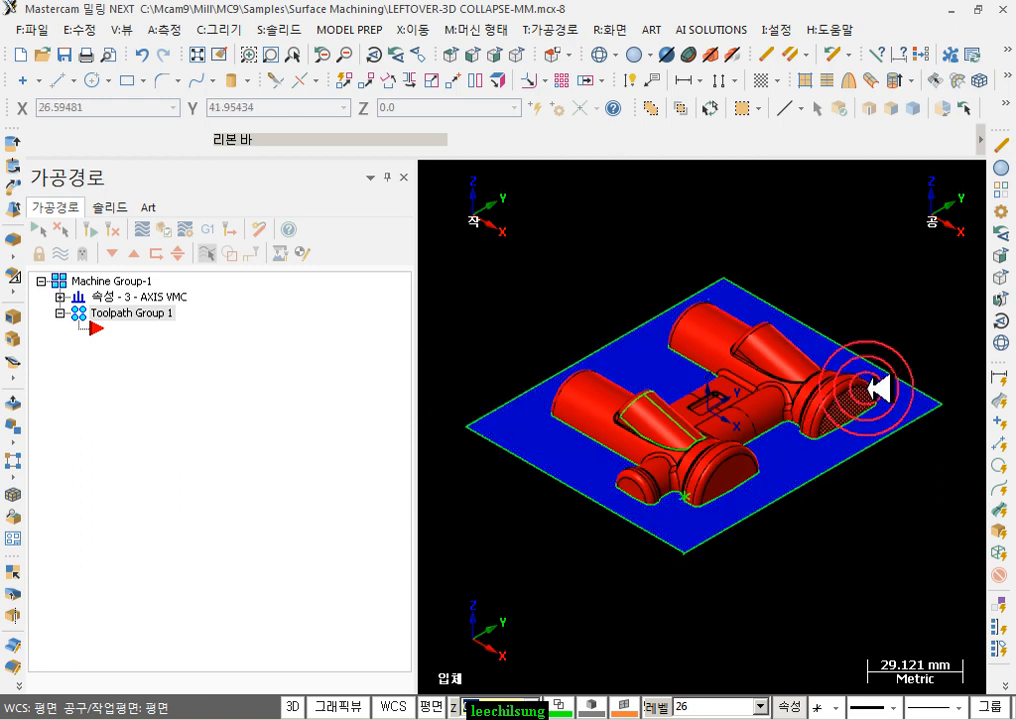
# Start a surface rough parallel toolpath with the shape left undefined and use all the model's surfaces as drive surfaces.
pyautogui.click(550, 28)
pyautogui.moveTo(594, 190)
pyautogui.click(720, 190)
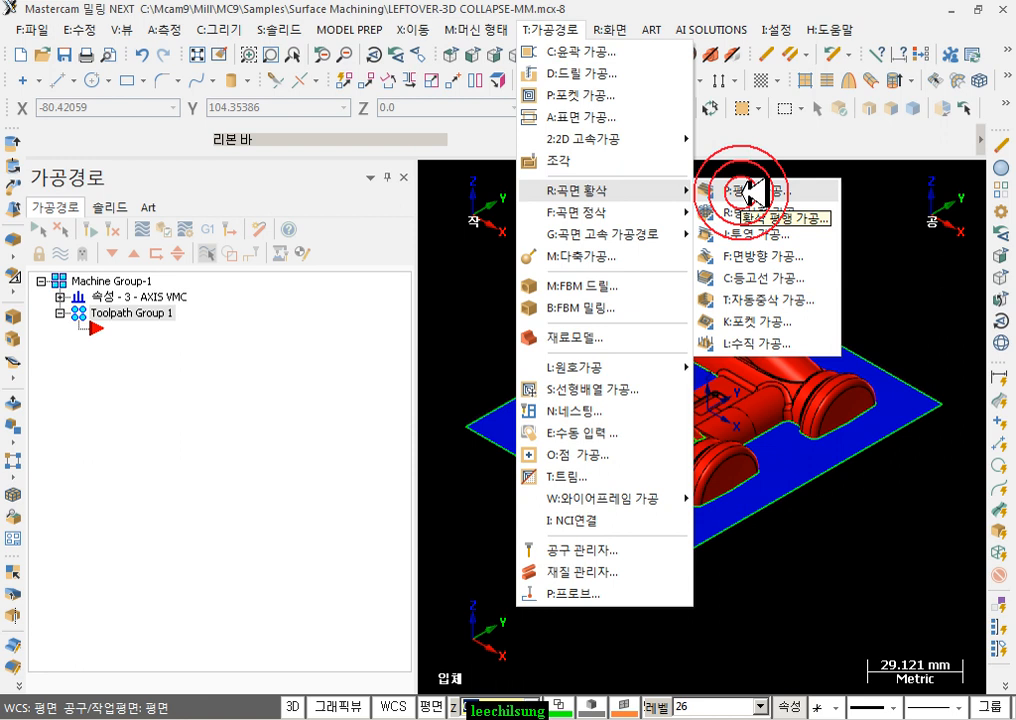
pyautogui.click(750, 190)
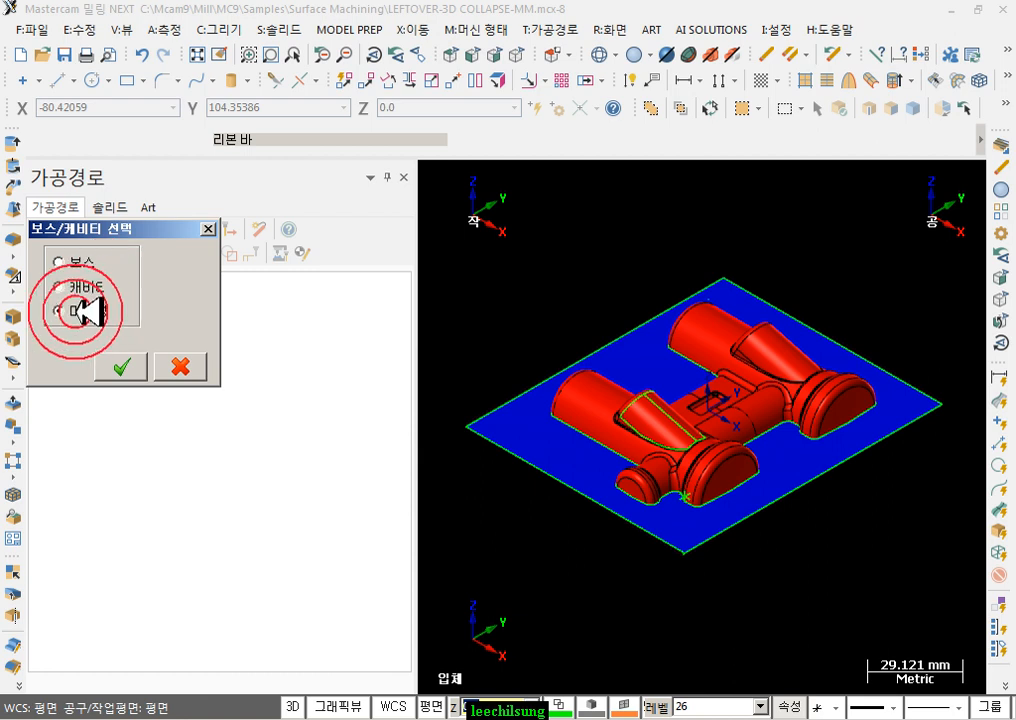
pyautogui.click(128, 368)
pyautogui.moveTo(420, 240); pyautogui.dragTo(946, 608)
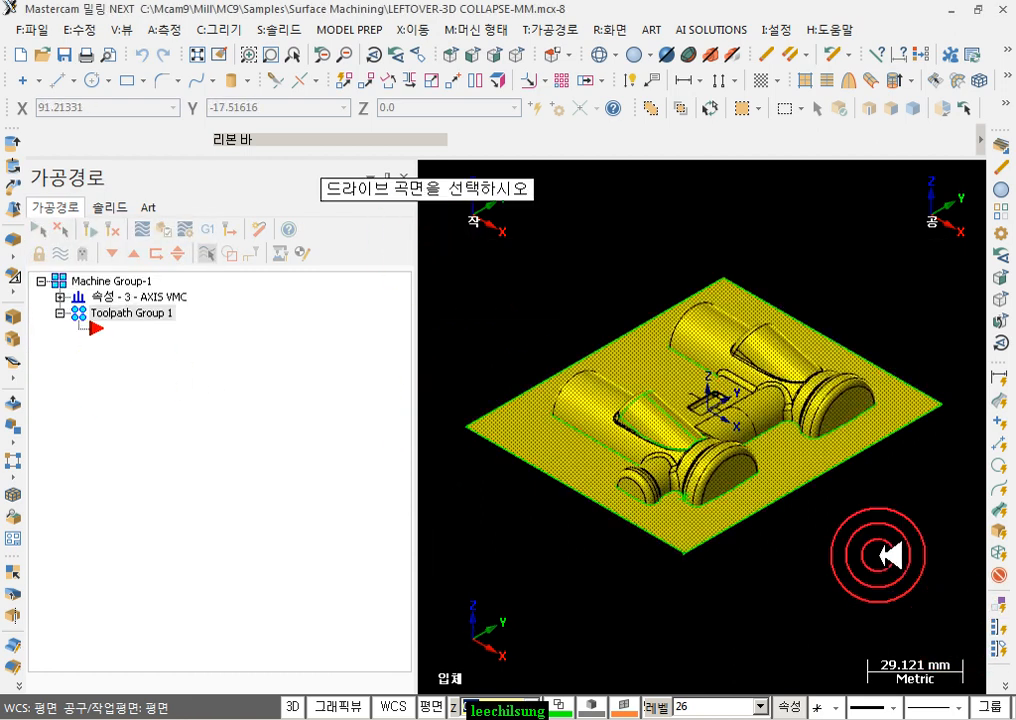
pyautogui.press('Return')
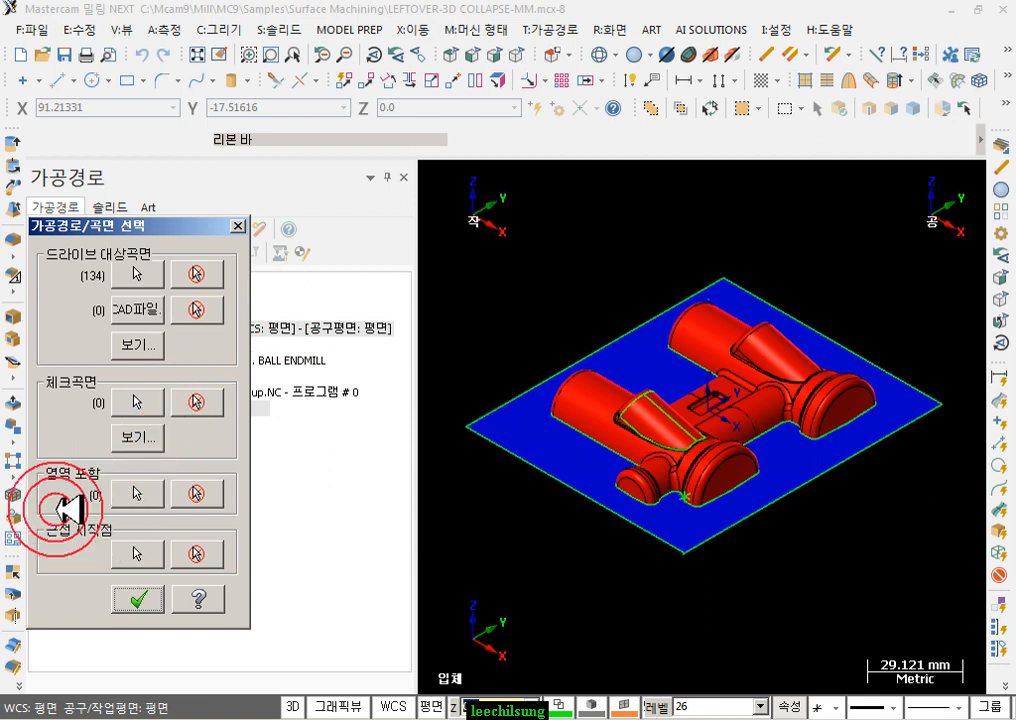
# Chain the outer rectangular edge of the blue base as the tool containment boundary and accept the surface selection.
pyautogui.click(149, 493)
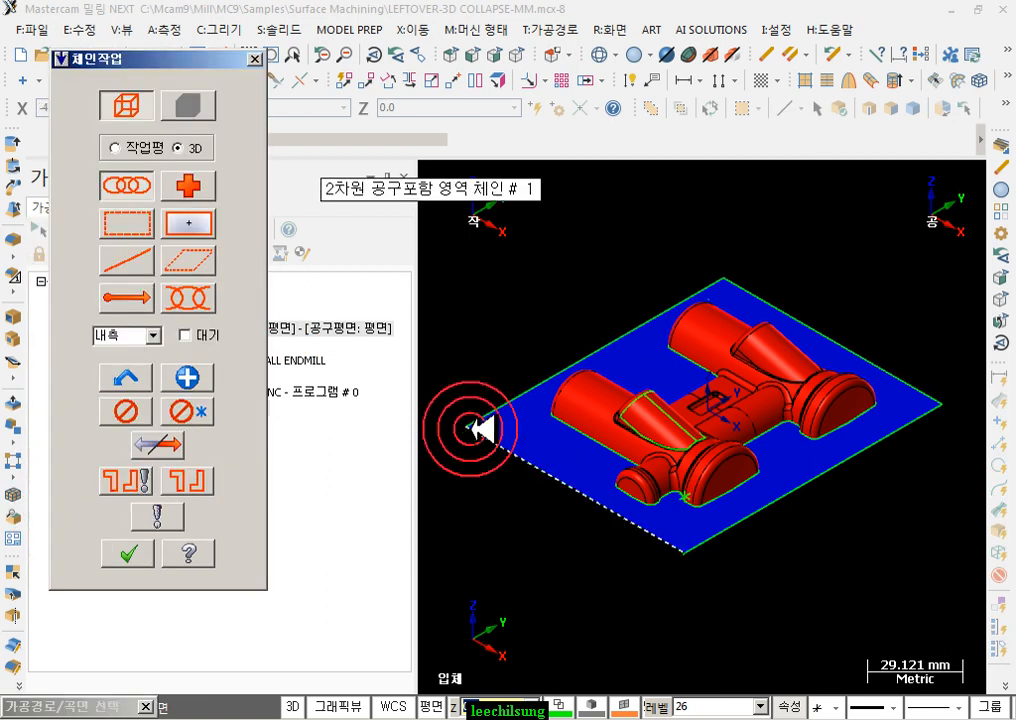
pyautogui.click(470, 427)
pyautogui.click(148, 545)
pyautogui.click(158, 596)
# Use the 6 mm ball endmill for the roughing and set the drive surface stock to leave to 0.5.
pyautogui.click(204, 321)
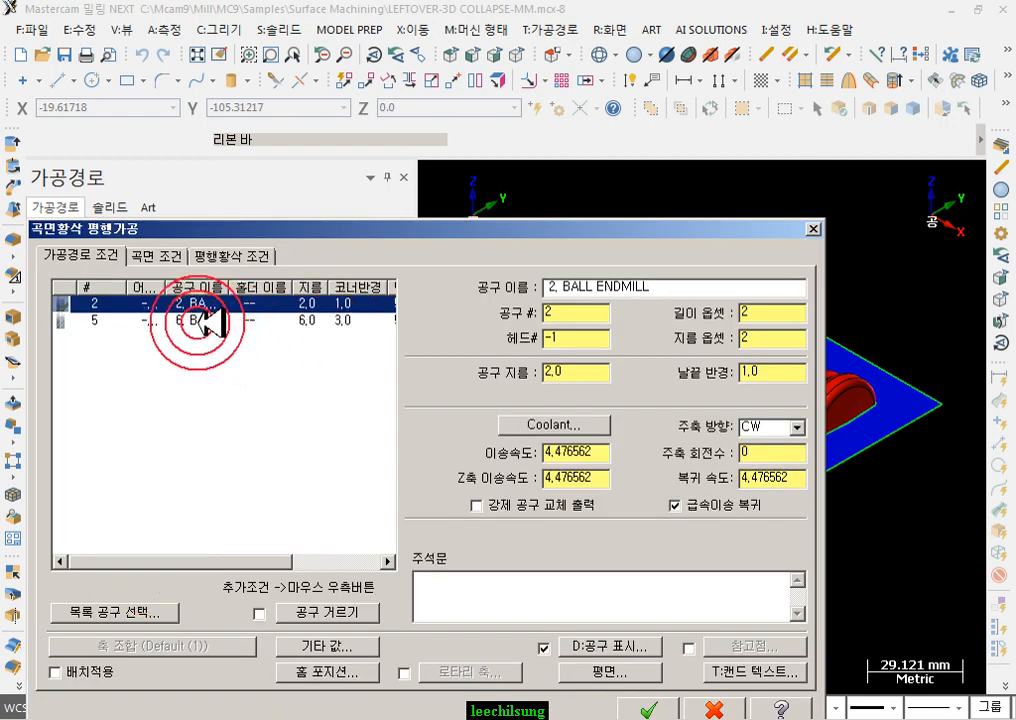
pyautogui.click(160, 256)
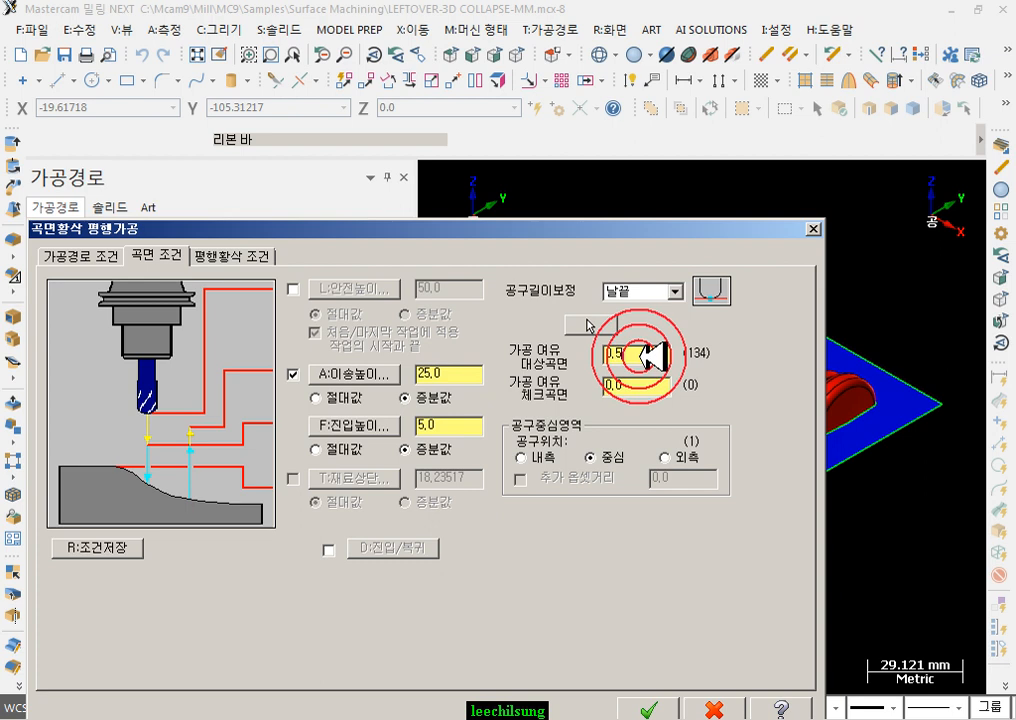
# Set cut tolerance 0.1, zigzag cutting, maximum stepover 2 and multiple plunges with both Z motions allowed, and generate the roughing toolpath.
pyautogui.click(258, 256)
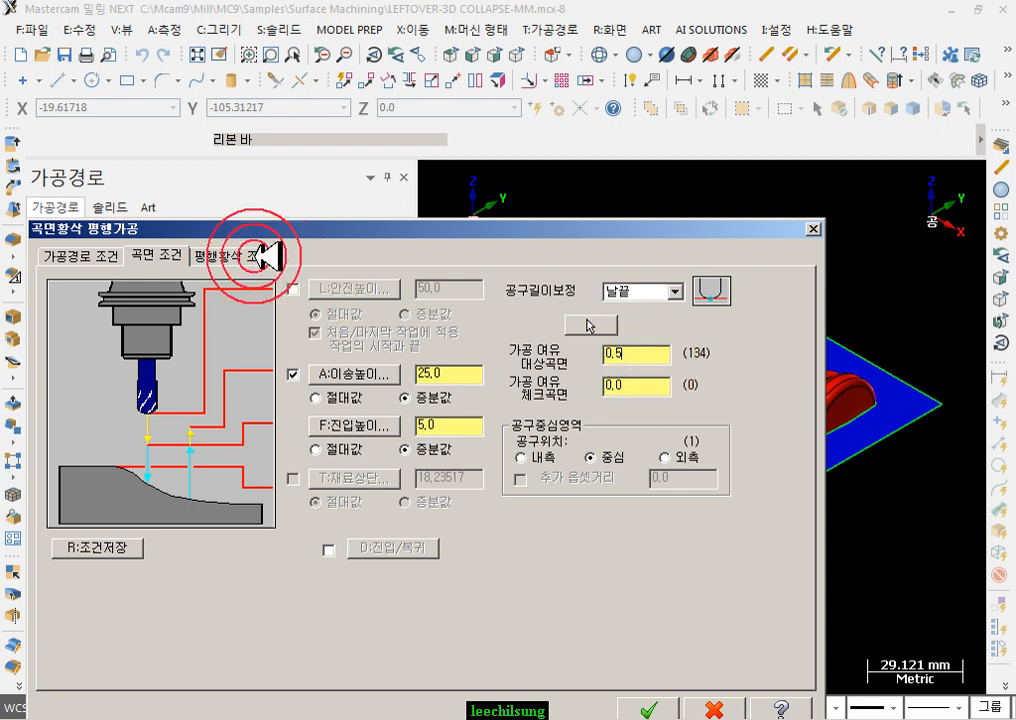
pyautogui.moveTo(214, 298); pyautogui.dragTo(122, 300)
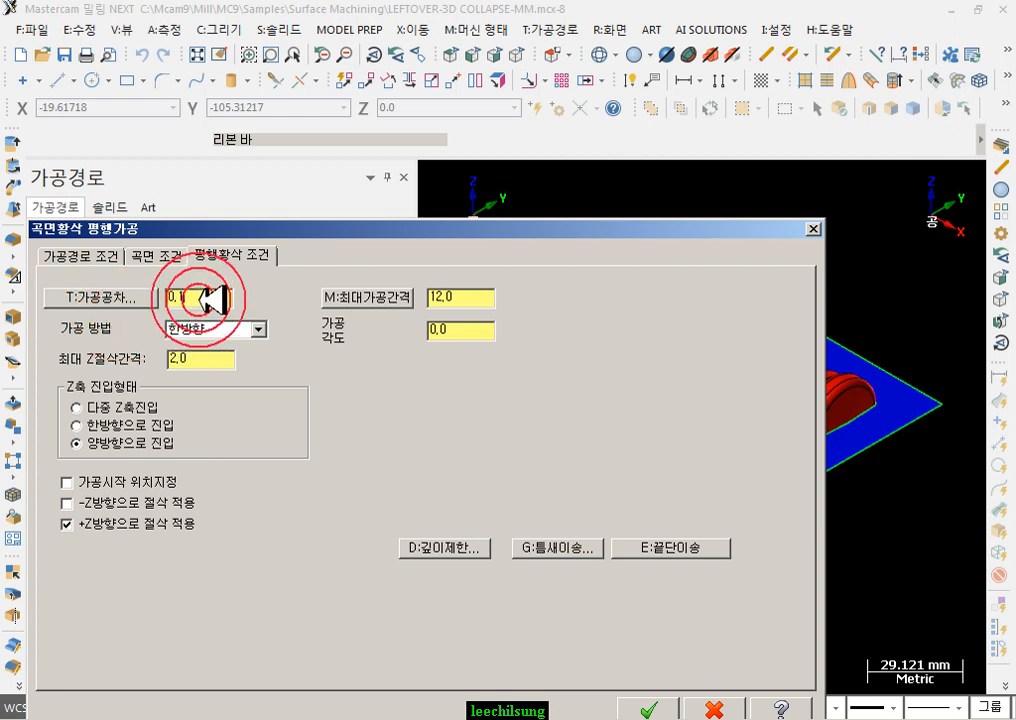
pyautogui.click(146, 255)
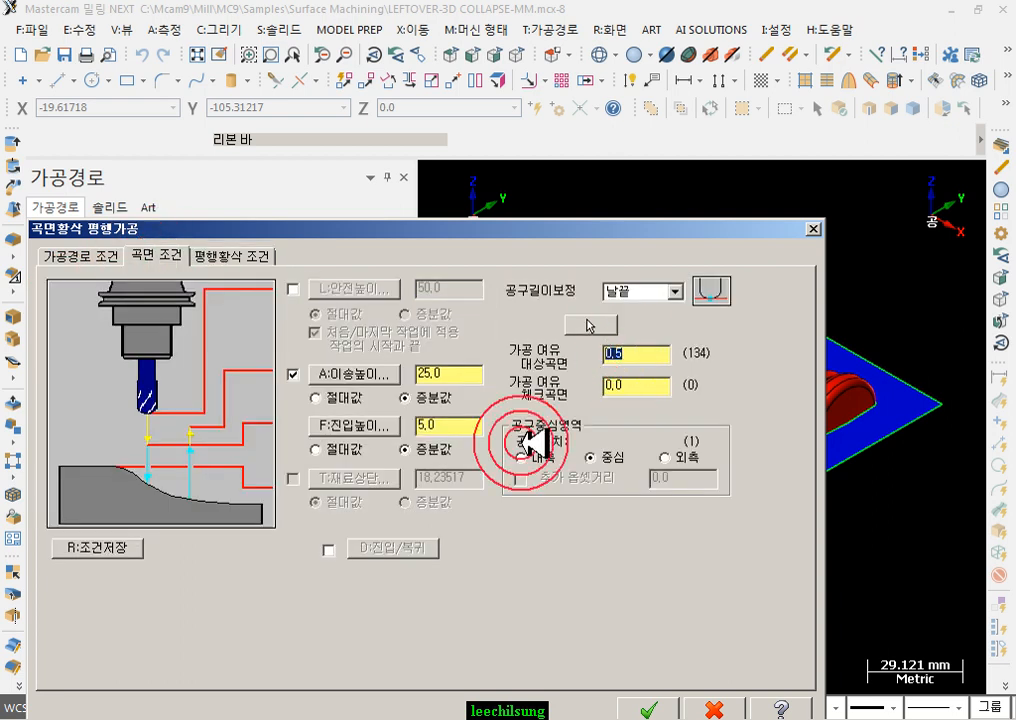
pyautogui.click(240, 256)
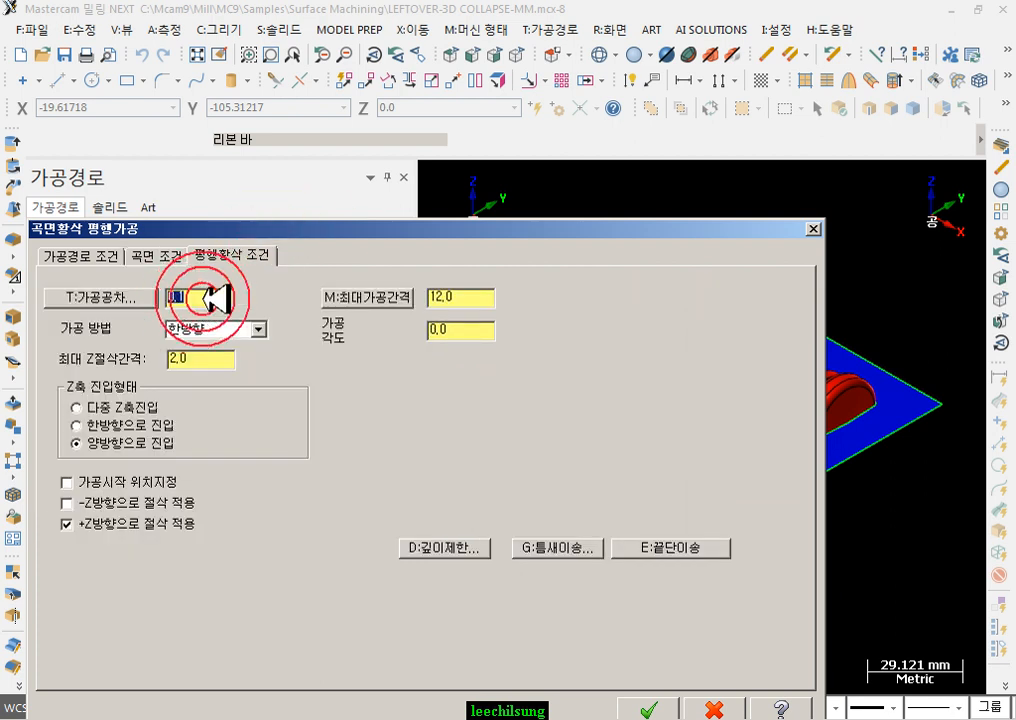
pyautogui.click(259, 329)
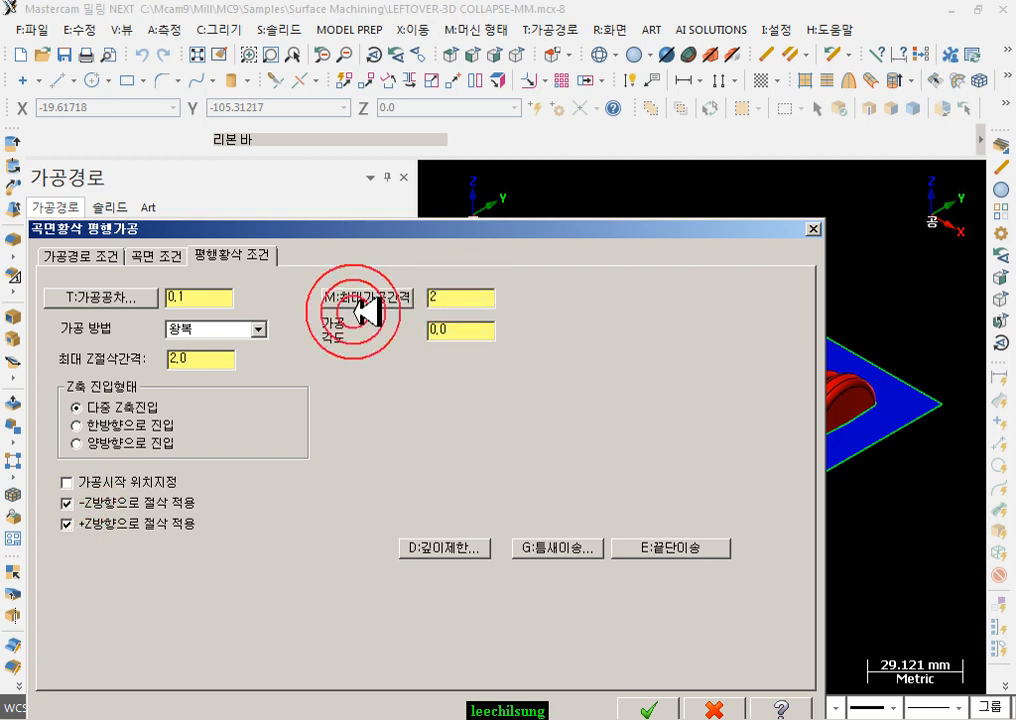
pyautogui.click(662, 707)
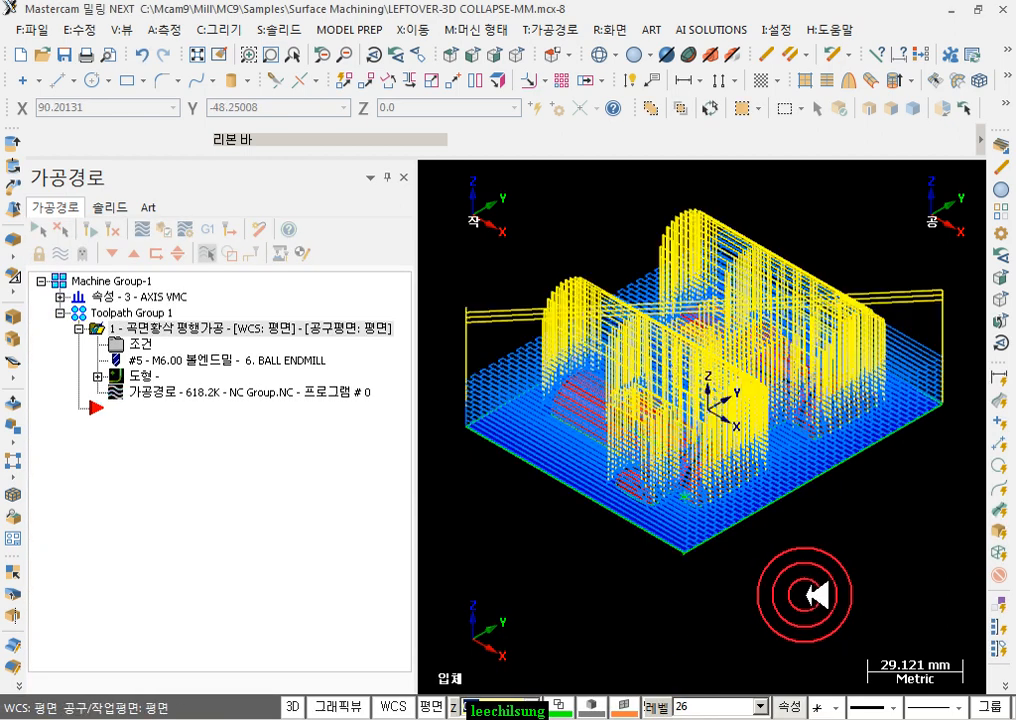
# Backplot the parallel roughing toolpath through to its end in the front view.
pyautogui.click(484, 56)
pyautogui.scroll(-5, 537, 553)
pyautogui.scroll(1, 905, 508)
pyautogui.scroll(-4, 483, 311)
pyautogui.click(175, 392)
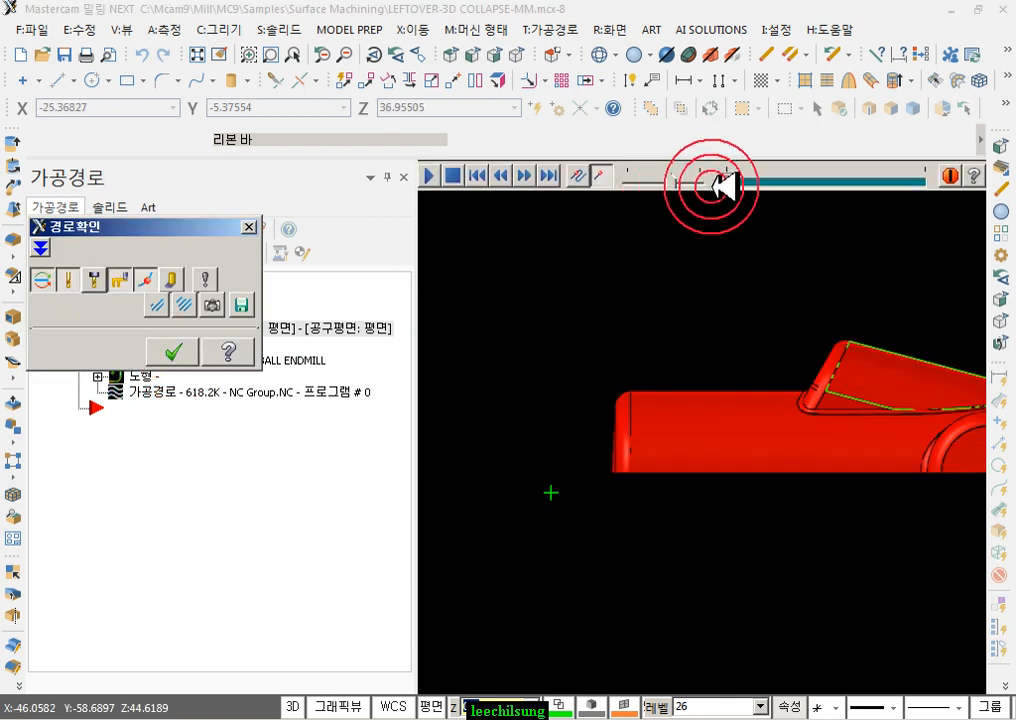
pyautogui.moveTo(733, 176); pyautogui.dragTo(932, 177)
# Examine the Z stepdown passes of the backplot up close, restore the isometric view and close the backplot.
pyautogui.scroll(-3, 424, 356)
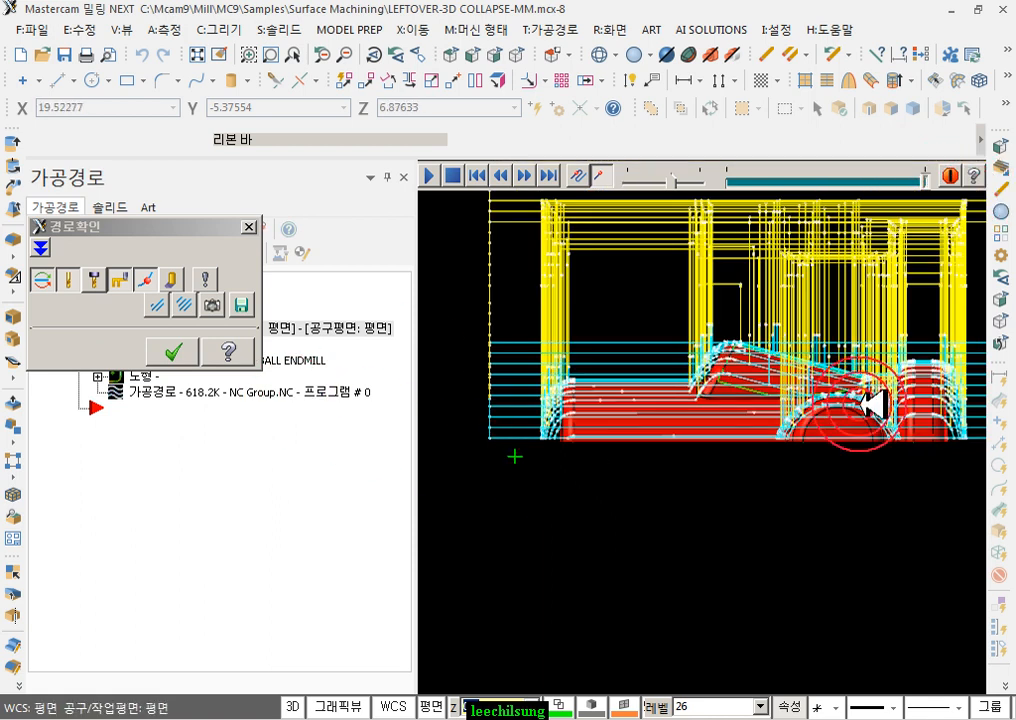
pyautogui.scroll(5, 551, 390)
pyautogui.scroll(-5, 517, 460)
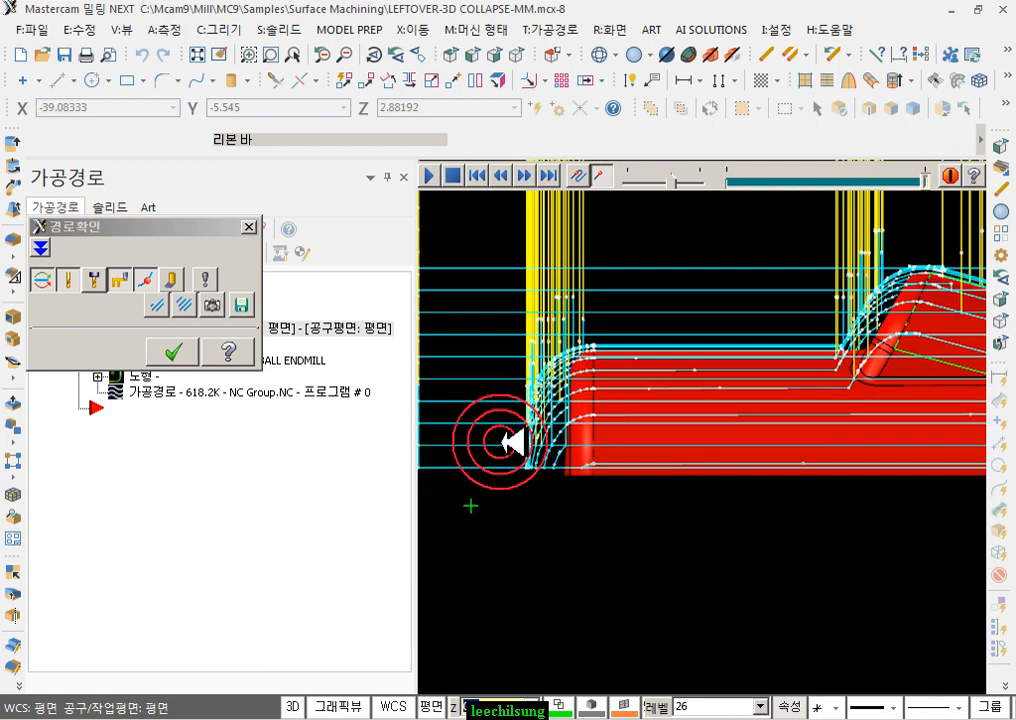
pyautogui.click(527, 54)
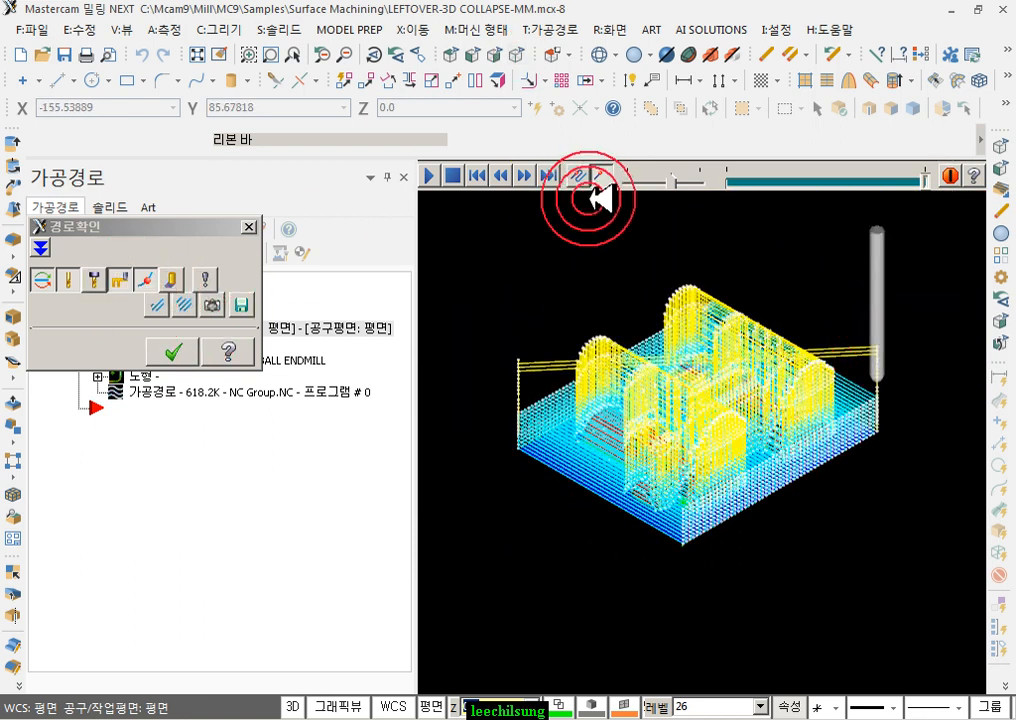
pyautogui.click(178, 349)
# Open the roughing operation in Mastercam Simulator and run the cutting verification to the end.
pyautogui.scroll(2, 640, 383)
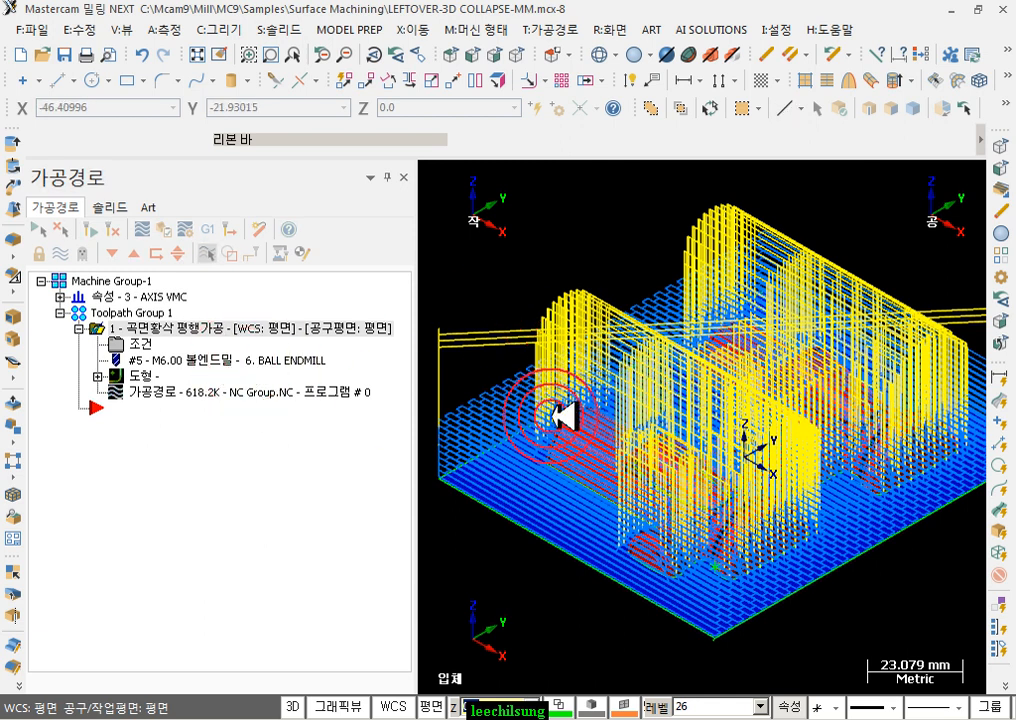
pyautogui.scroll(-3, 650, 390)
pyautogui.scroll(2, 868, 341)
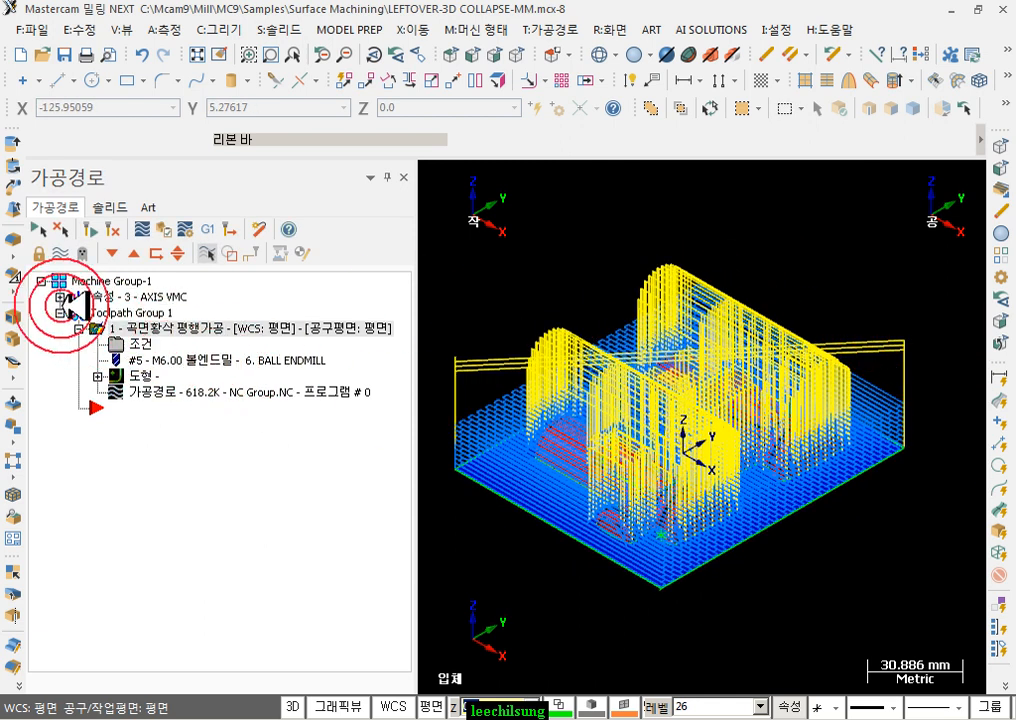
pyautogui.click(735, 56)
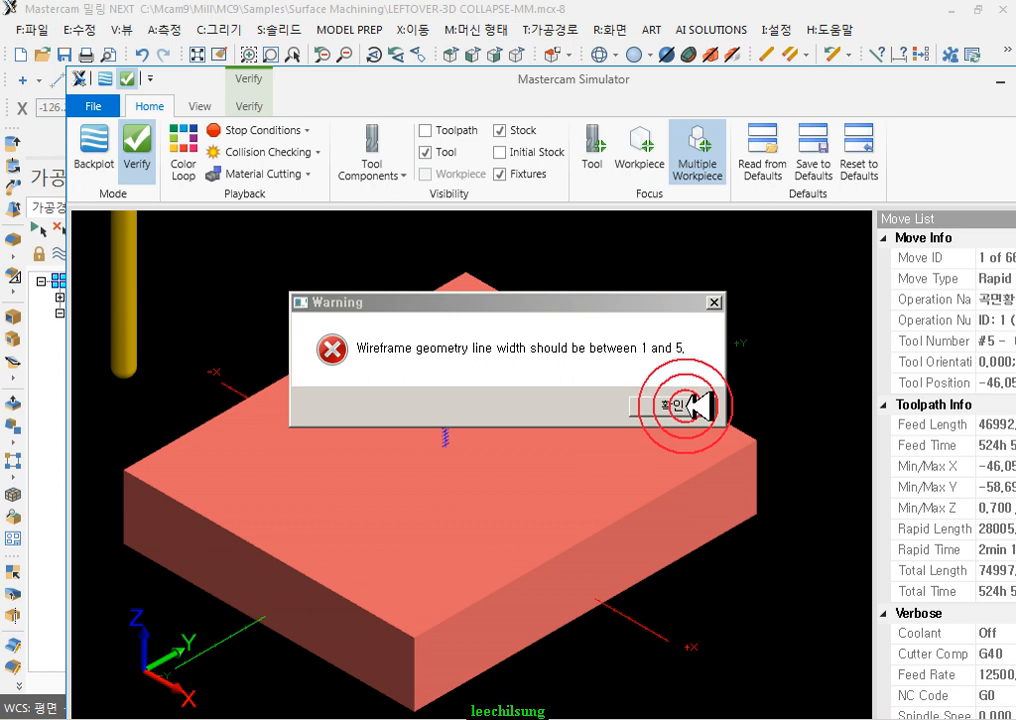
pyautogui.click(680, 405)
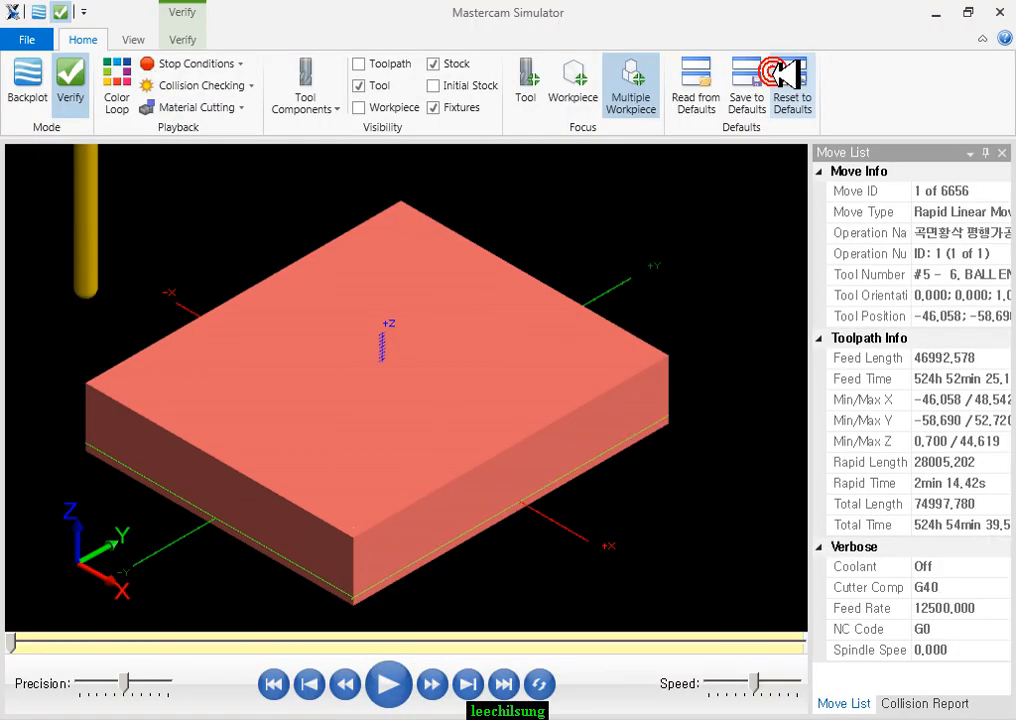
pyautogui.doubleClick(705, 76)
pyautogui.click(390, 683)
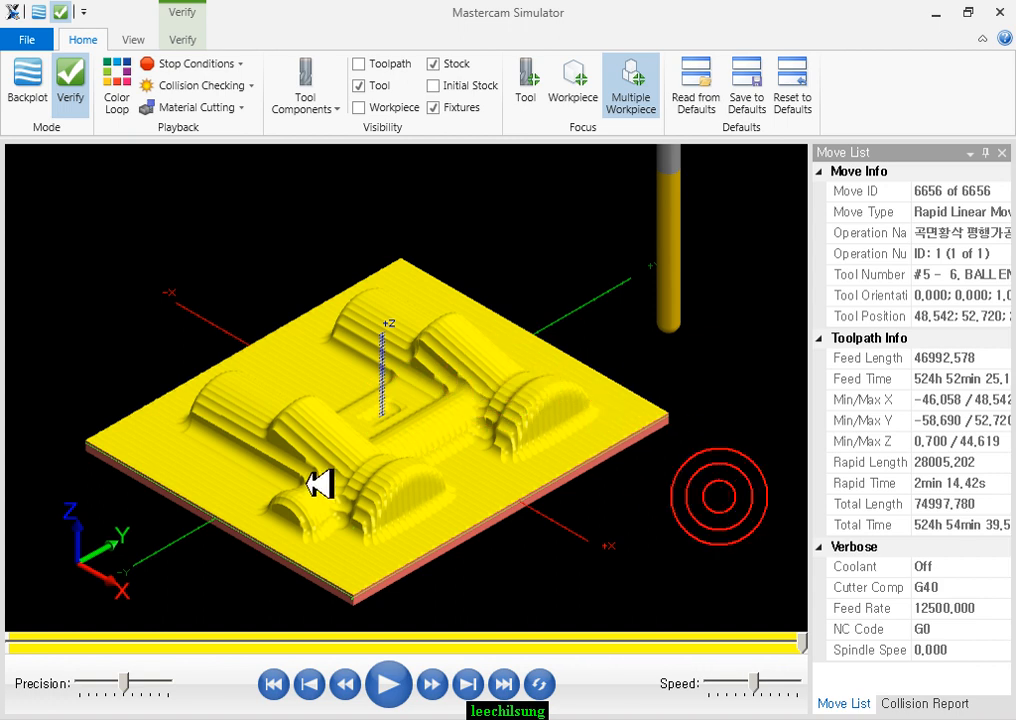
# Inspect the stepped surfaces of the simulated rough stock from several angles, both close up and as a whole.
pyautogui.scroll(5, 363, 438)
pyautogui.moveTo(427, 368); pyautogui.dragTo(547, 490, button='middle')
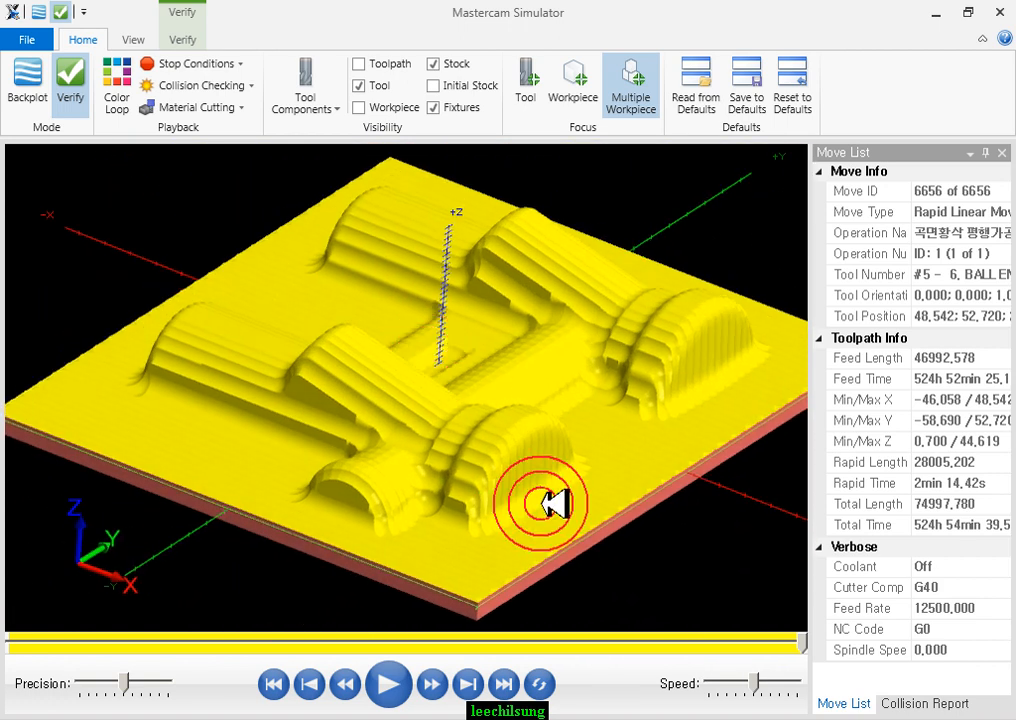
pyautogui.moveTo(452, 423)
pyautogui.mouseDown(button='middle')
pyautogui.moveTo(449, 401)
pyautogui.moveTo(464, 405)
pyautogui.mouseUp(button='middle')
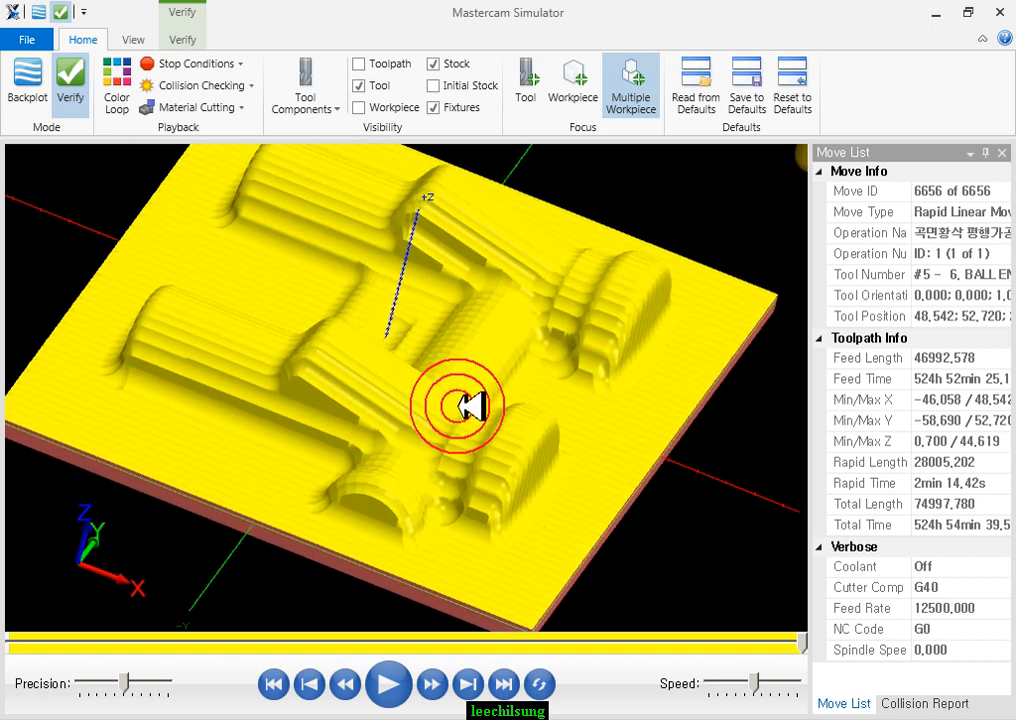
pyautogui.scroll(5, 440, 517)
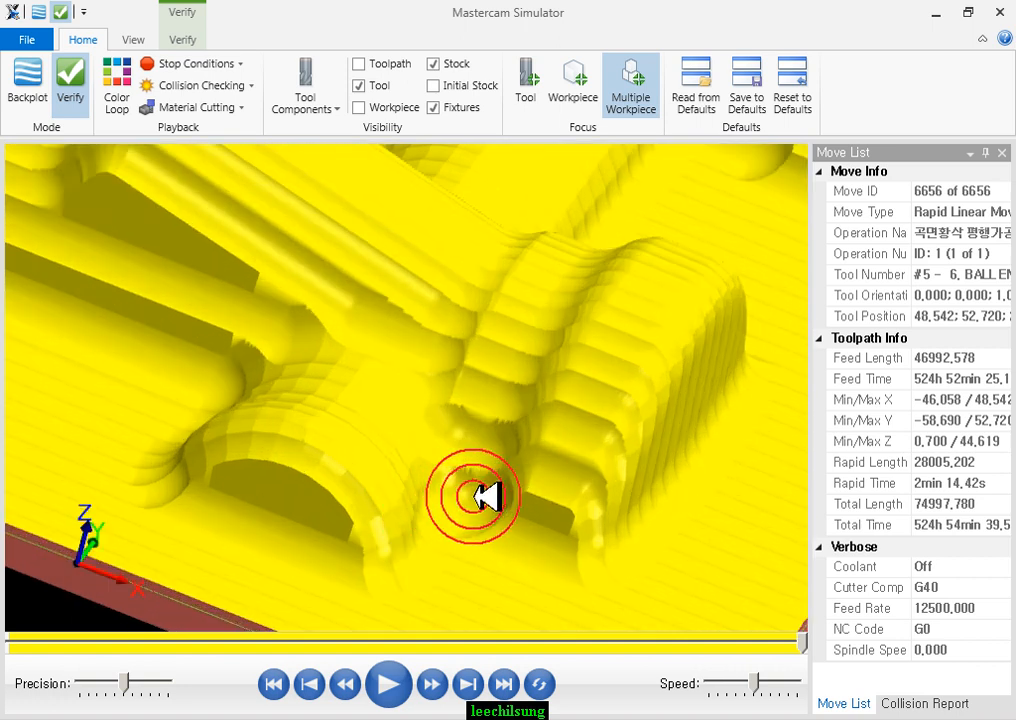
pyautogui.scroll(-5, 467, 500)
pyautogui.moveTo(447, 340); pyautogui.dragTo(410, 312, button='middle')
pyautogui.scroll(-1, 428, 312)
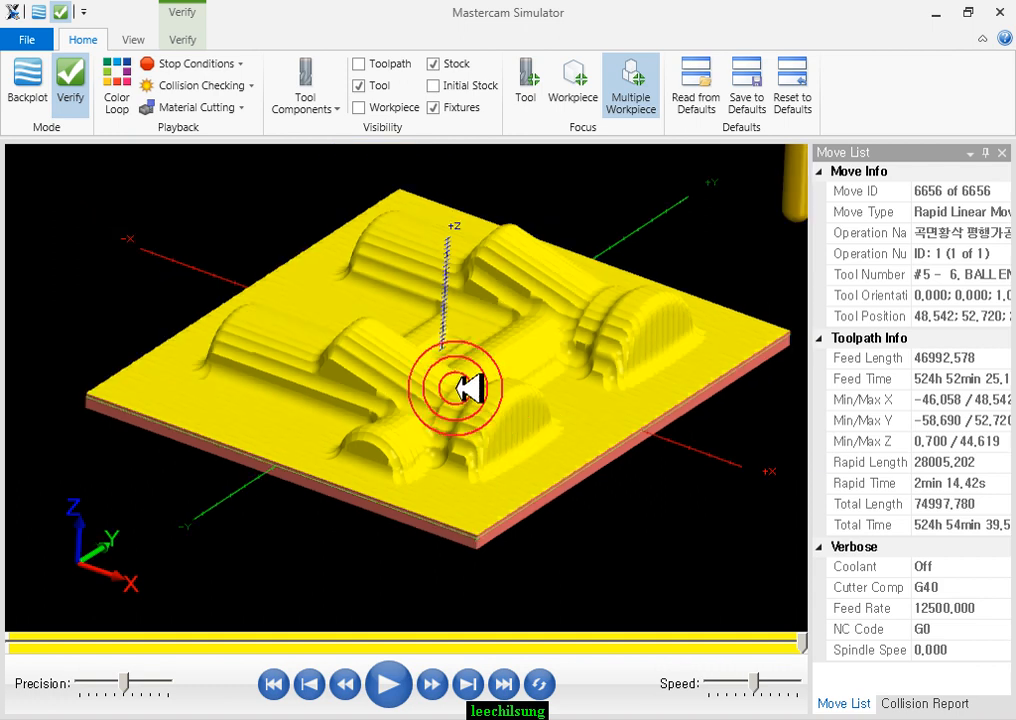
pyautogui.scroll(3, 450, 350)
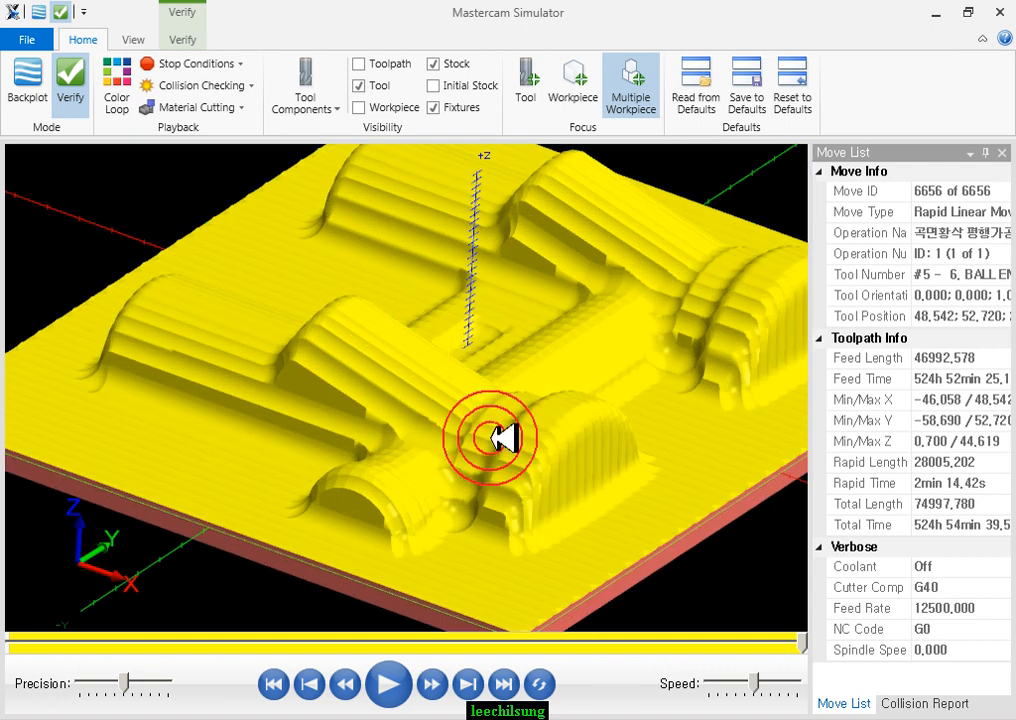
pyautogui.scroll(-3, 500, 438)
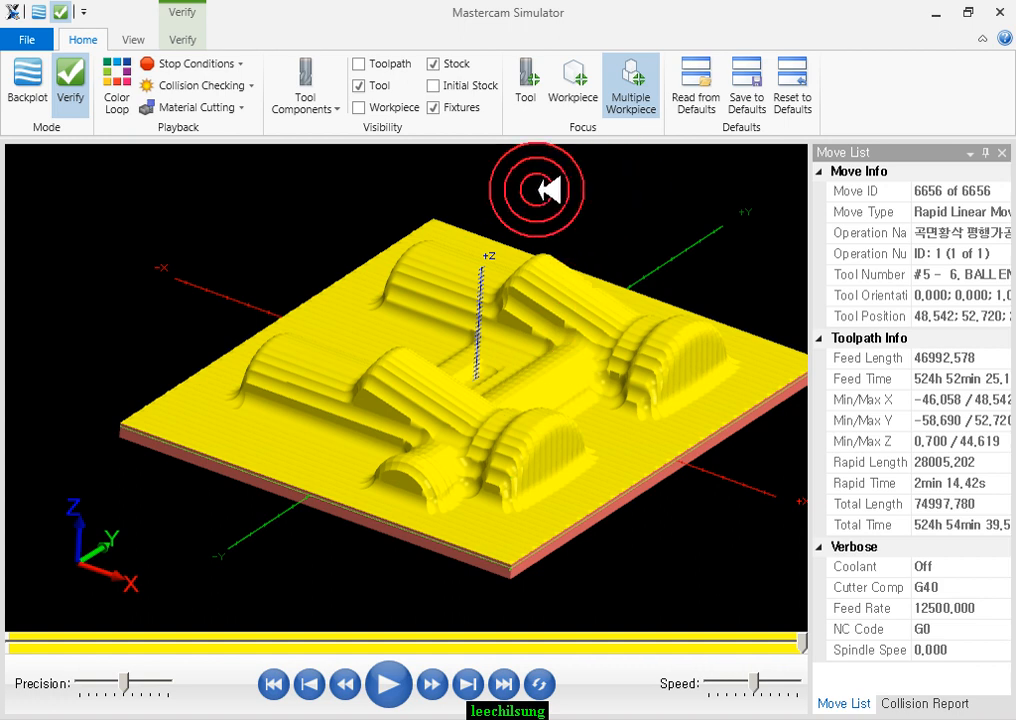
# Overlay the toolpath on the simulated stock and examine the stepdown levels from the front.
pyautogui.click(384, 63)
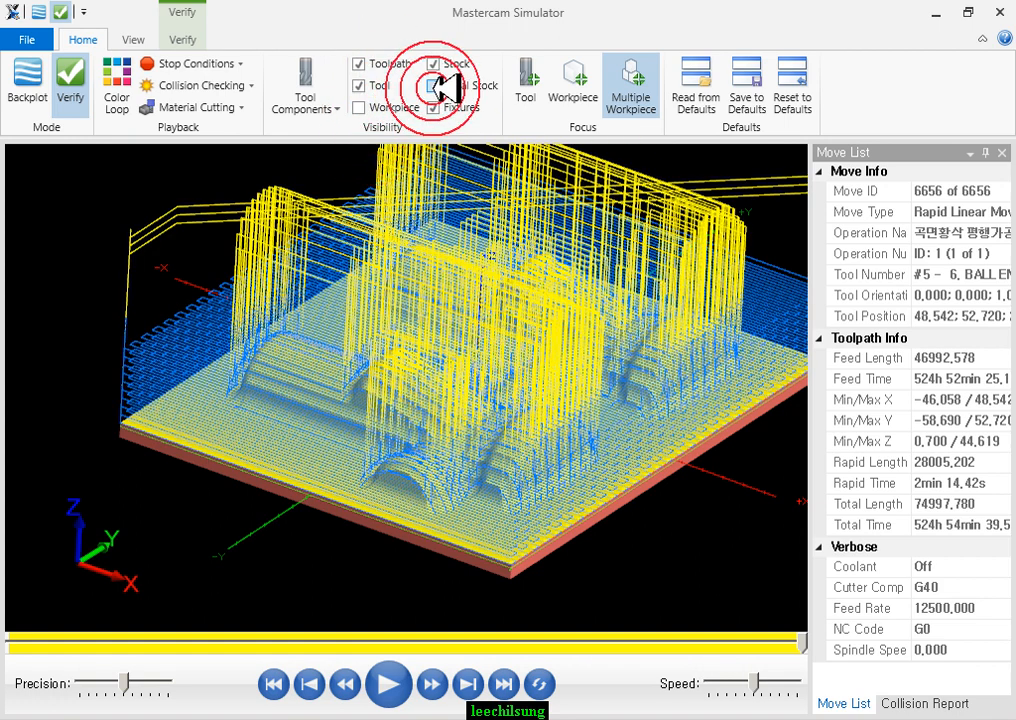
pyautogui.click(141, 36)
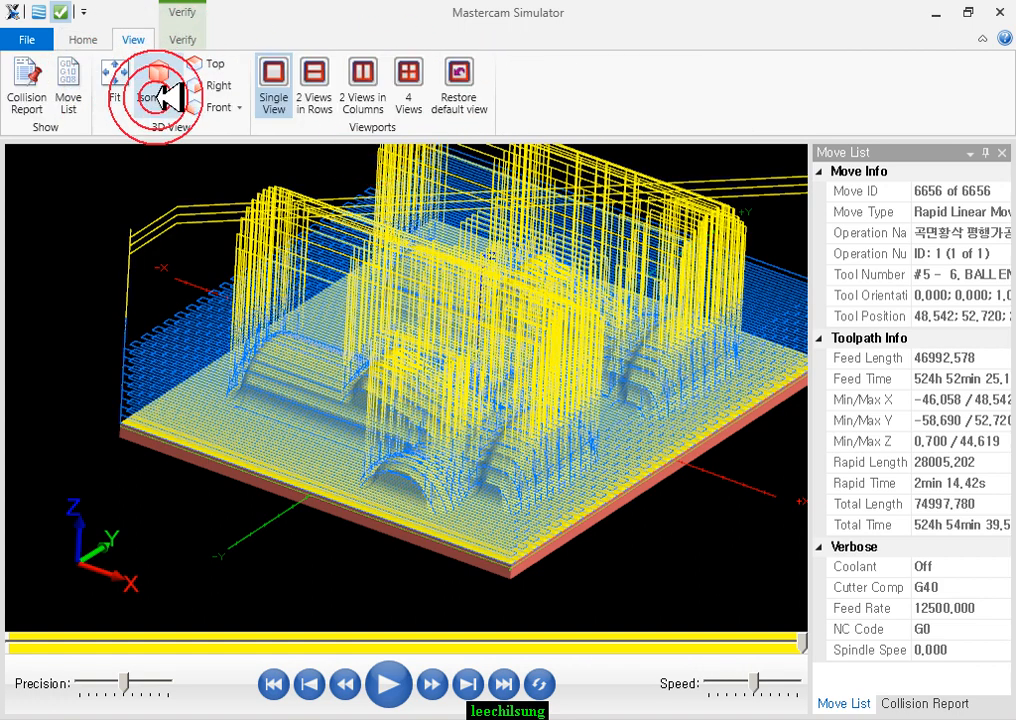
pyautogui.click(205, 108)
pyautogui.scroll(5, 340, 320)
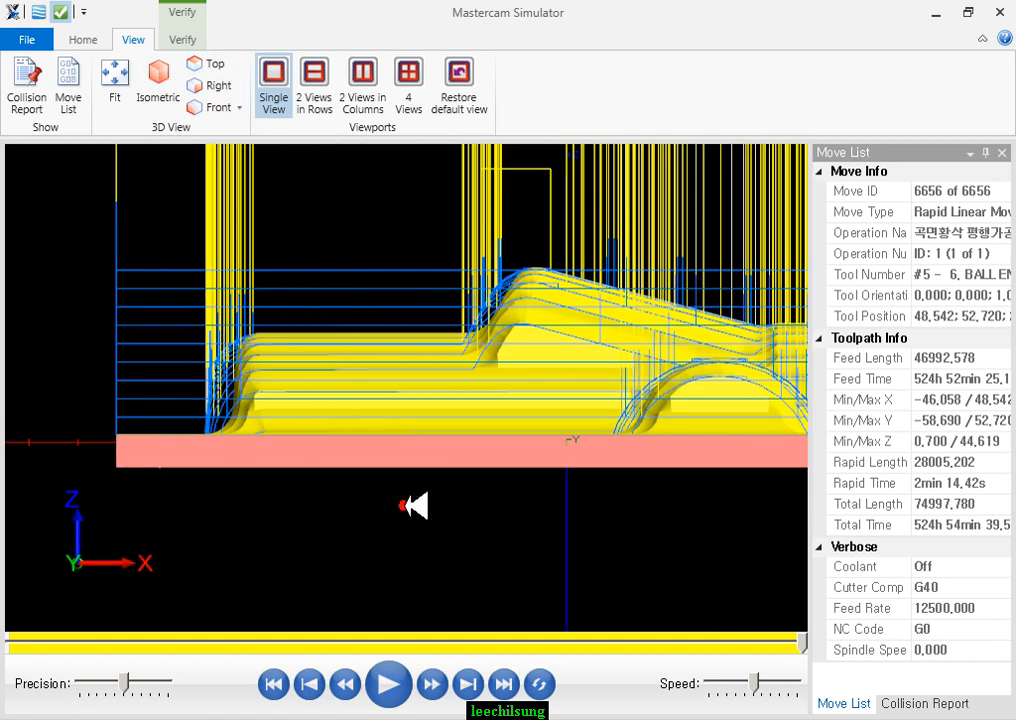